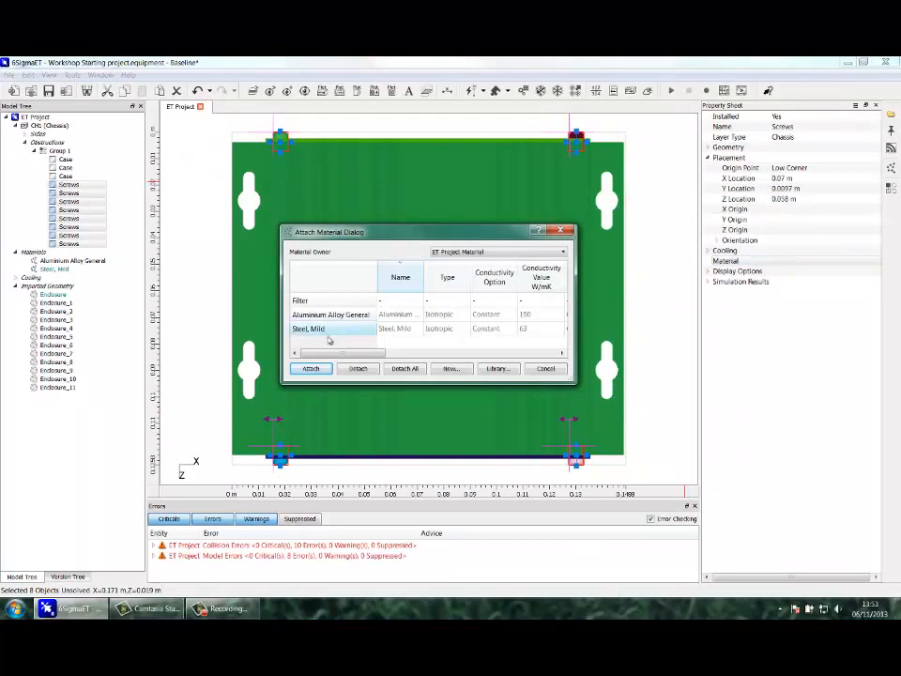
Attach the Steel, Mild material to the eight selected screws.
click(324, 329)
click(312, 369)
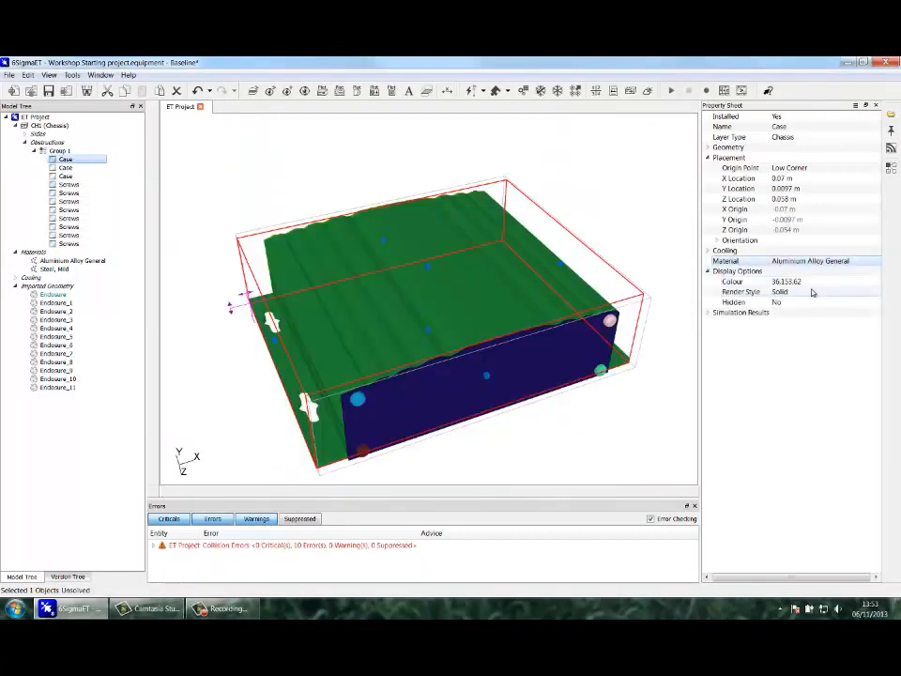
Set the render style of the green Case body to Wireframe and clear the selection.
click(781, 292)
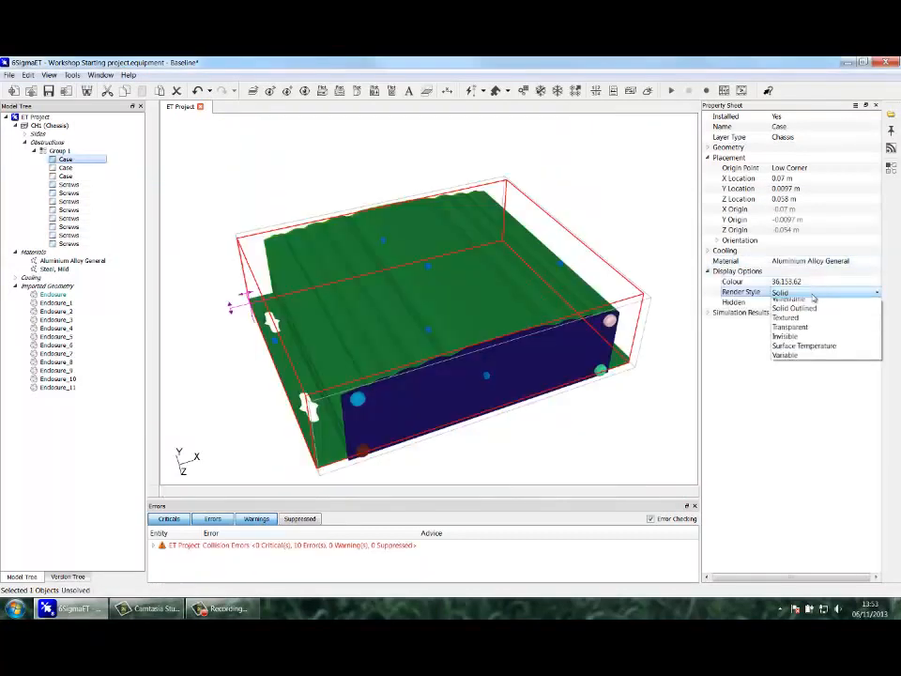
click(813, 313)
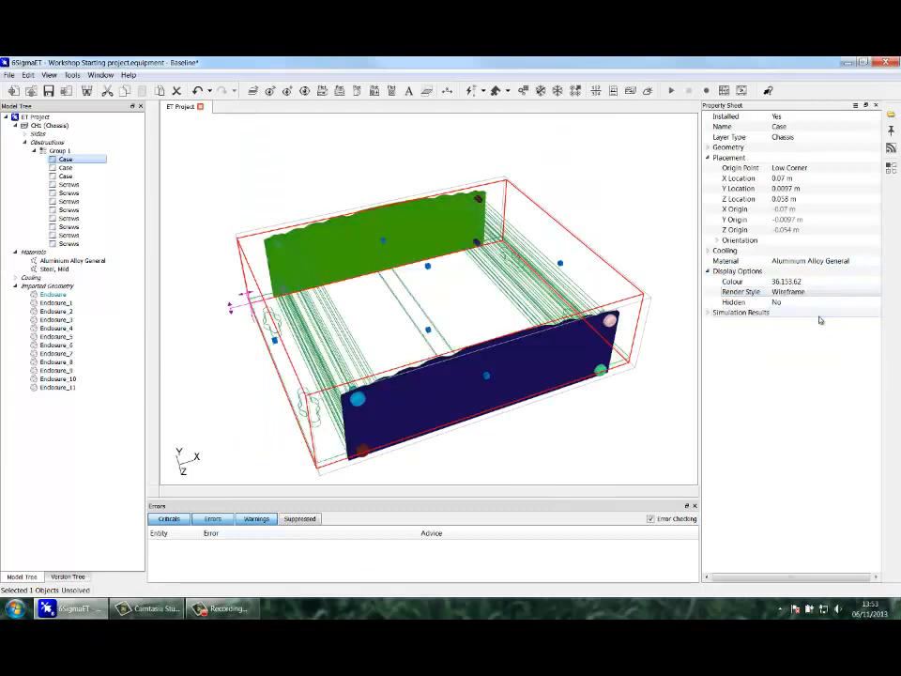
click(588, 216)
Import the circuit board from the IDF board file IDF test.emn in the ECAD folder.
click(9, 74)
mouse_move(30, 137)
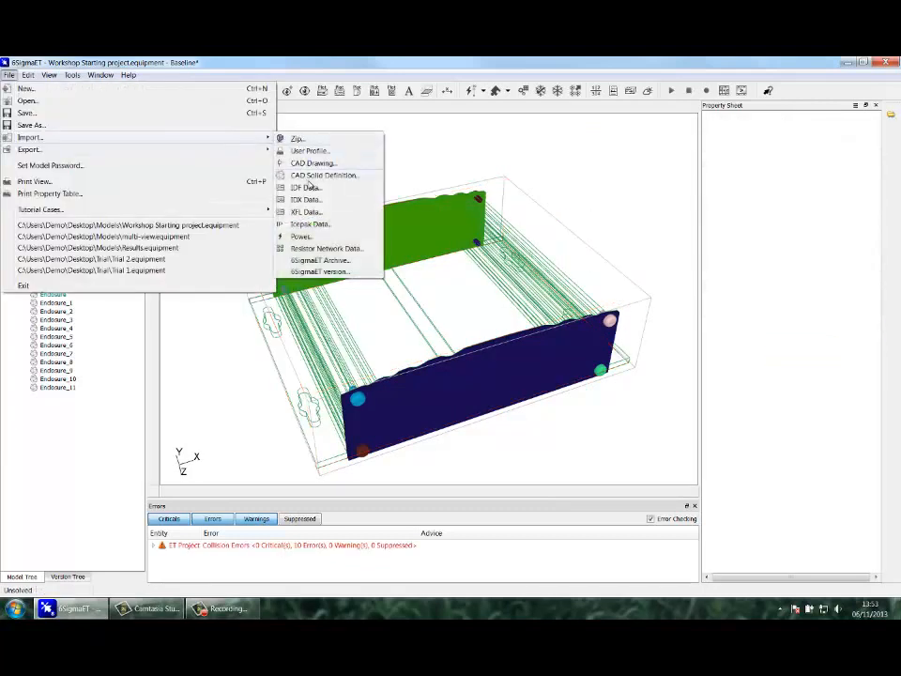
click(298, 187)
double_click(344, 183)
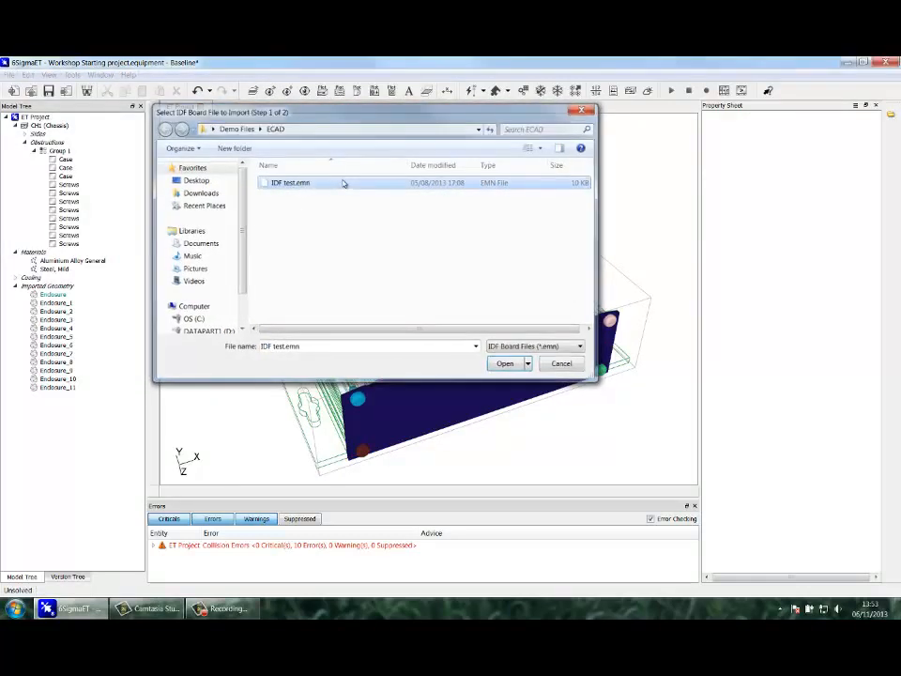
click(535, 460)
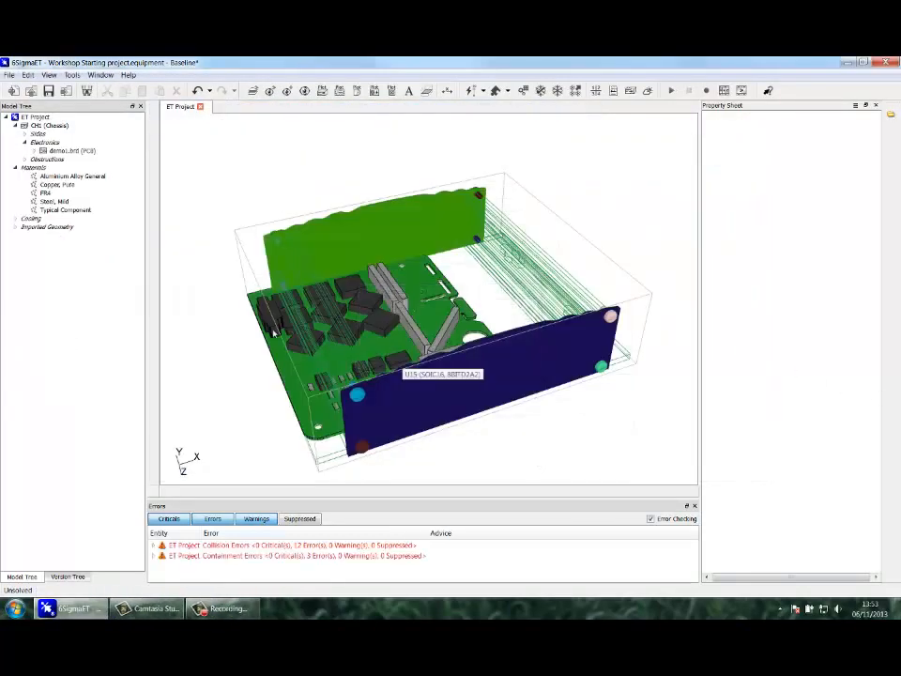
Position the demo1.brd PCB at X 30 mm, Y 8 mm and Z 111 mm inside the chassis.
click(48, 155)
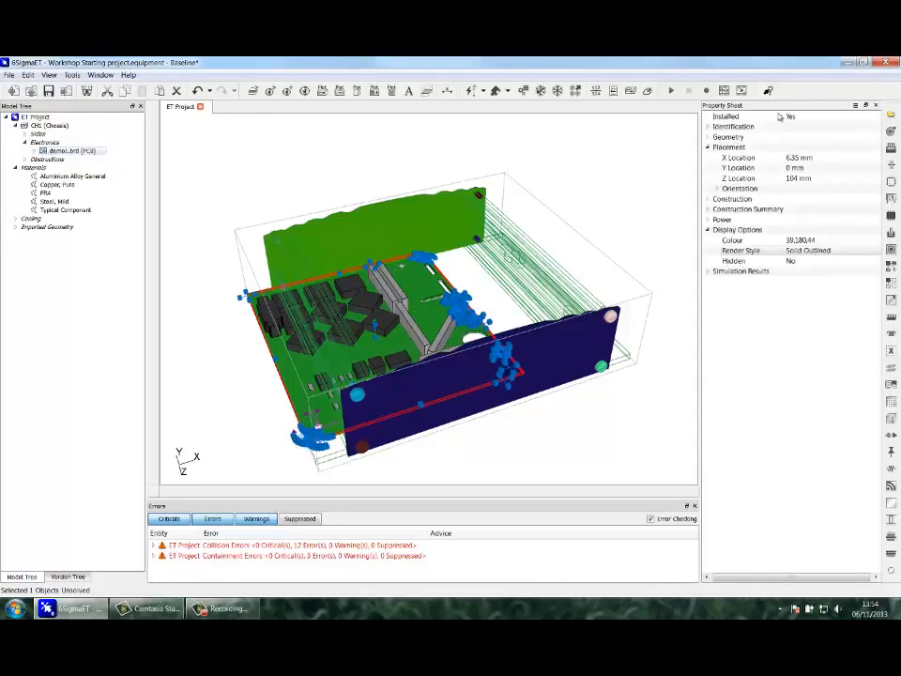
click(809, 157)
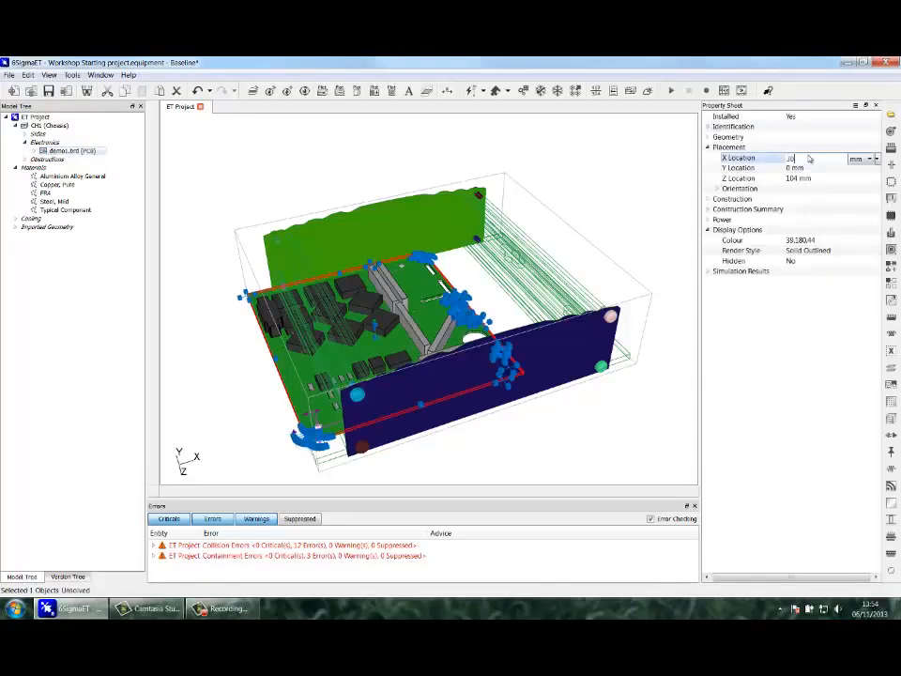
text(30)
key(Return)
click(798, 167)
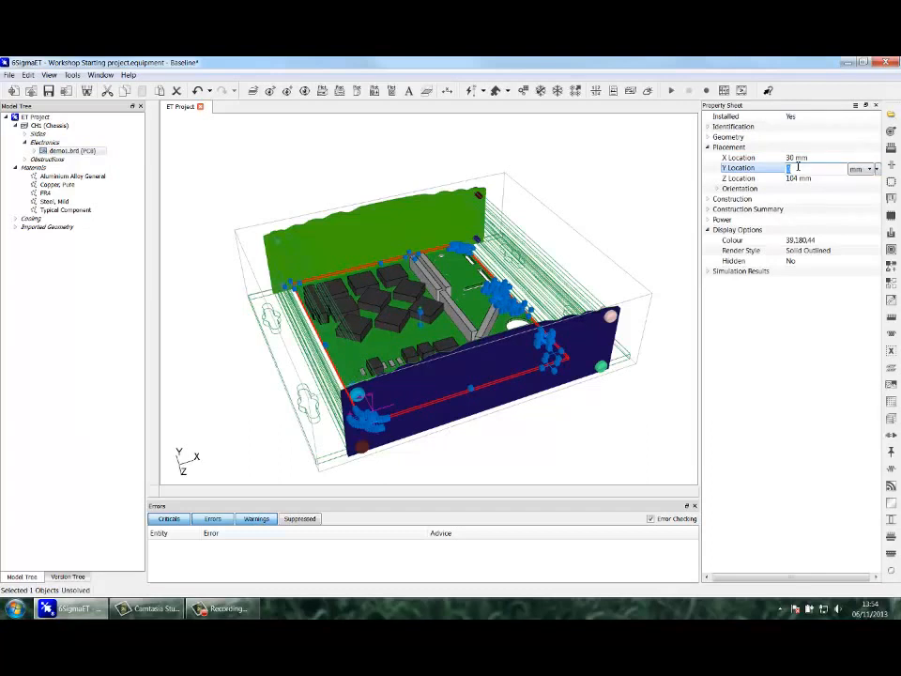
text(8)
click(803, 178)
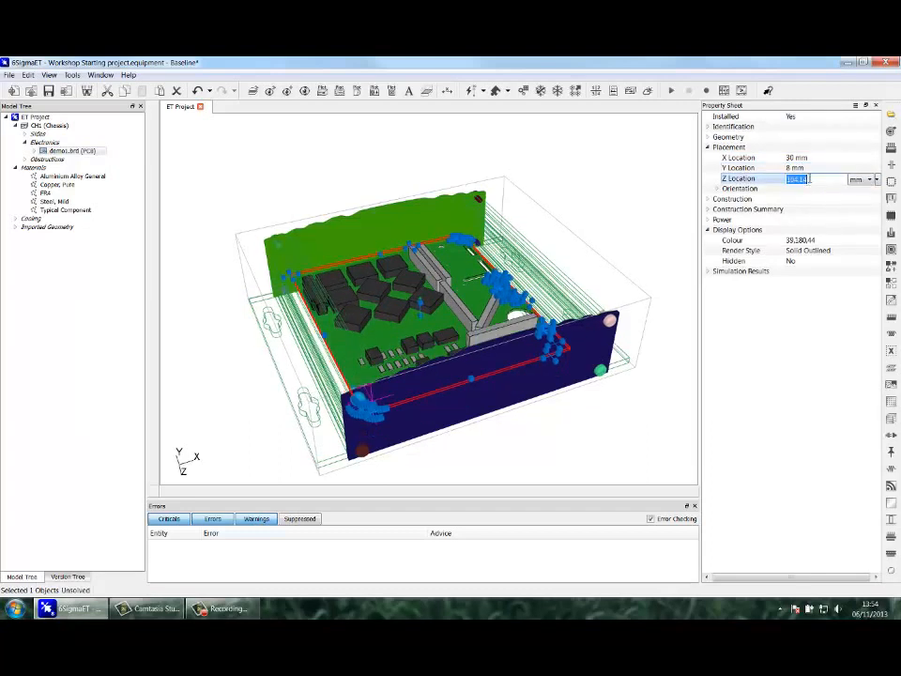
text(111)
click(630, 185)
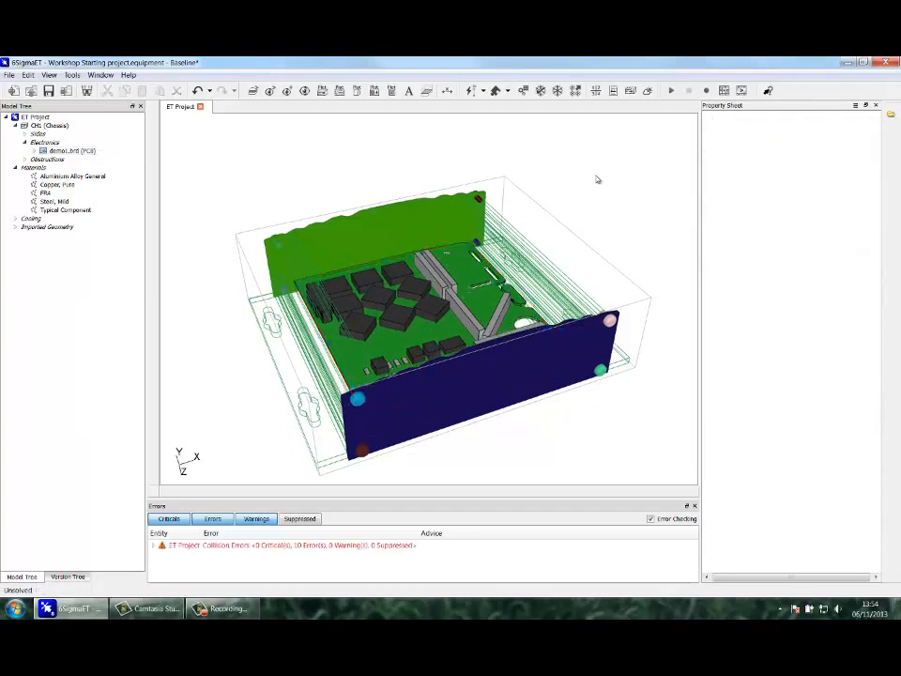
Import the copper trace layer data onto the demo1.brd PCB and examine the traces between the components up close.
key(y)
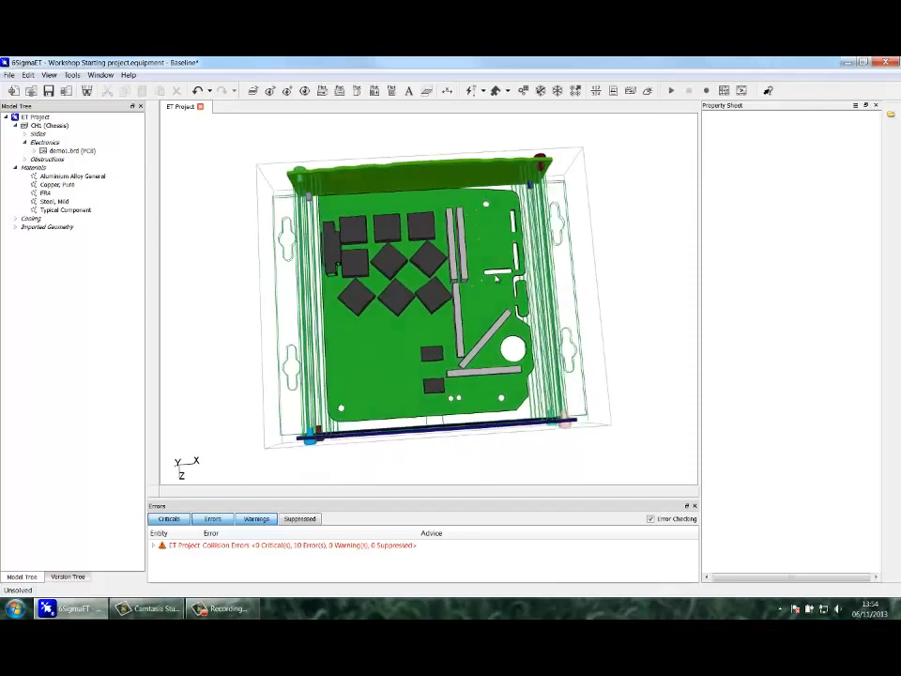
click(365, 147)
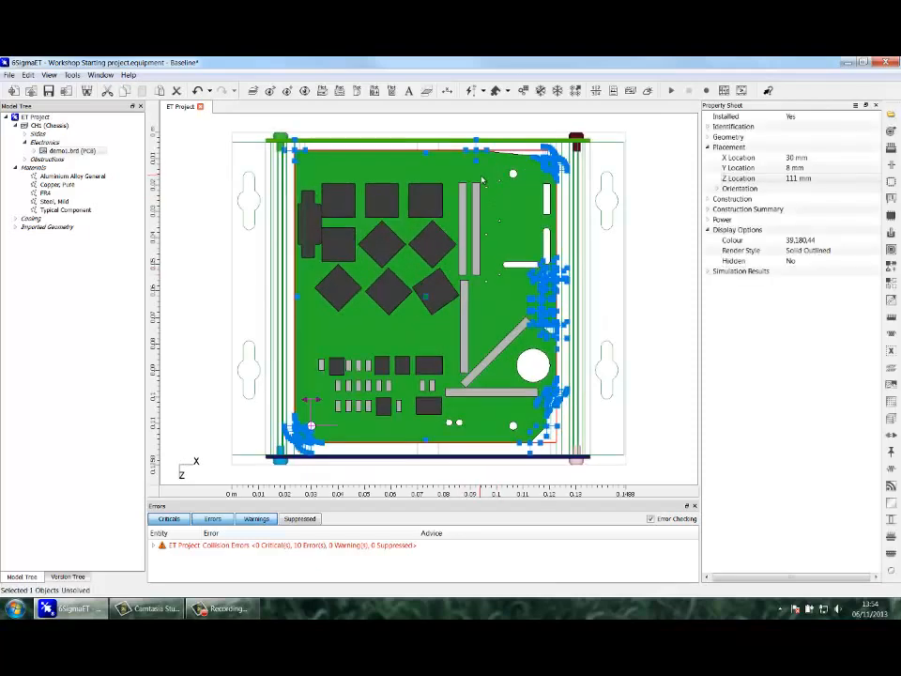
click(67, 91)
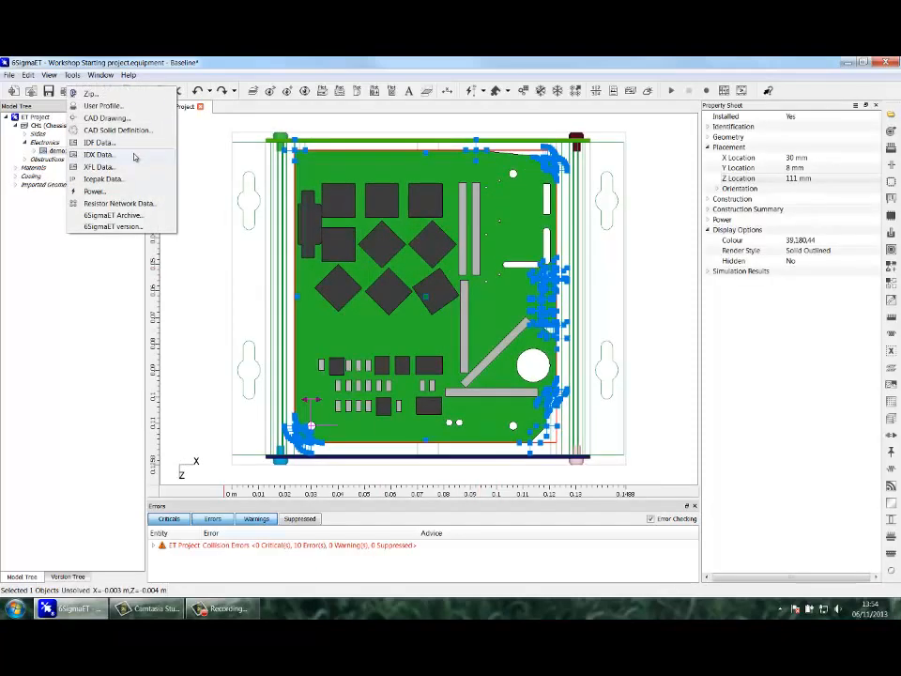
click(135, 156)
double_click(310, 183)
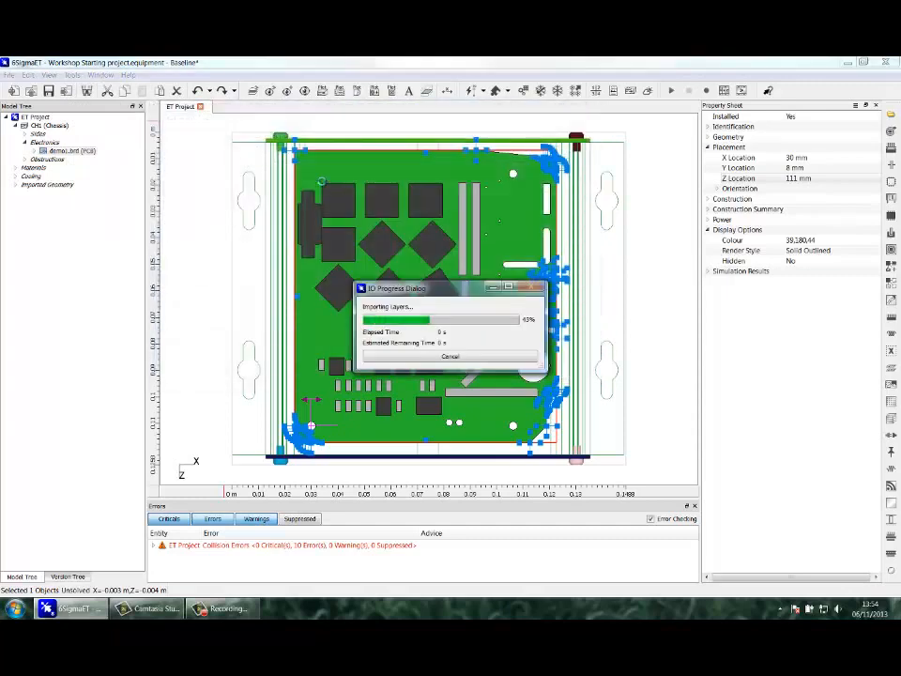
middle_drag(432, 341, 437, 280)
scroll(436, 319, up, 10)
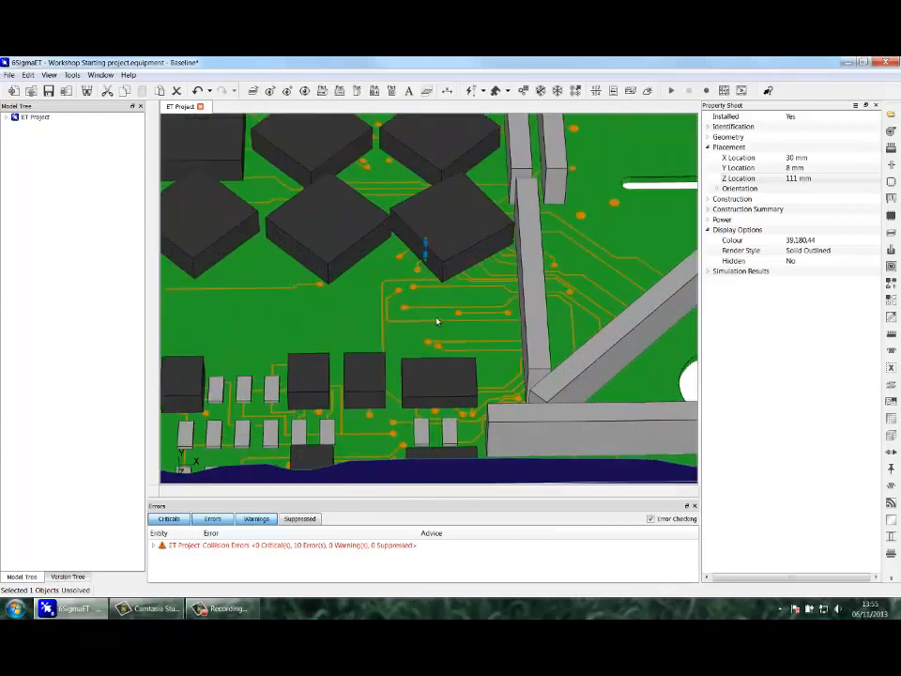
scroll(603, 294, up, 2)
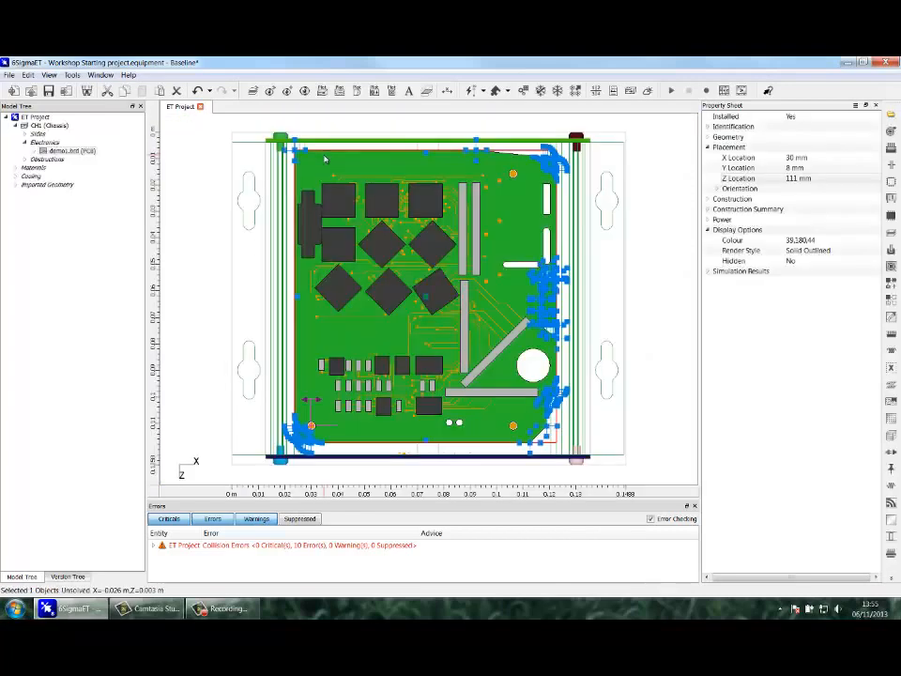
Import the component powers from the Power import CSV file, using Actual Power as the power type.
click(66, 90)
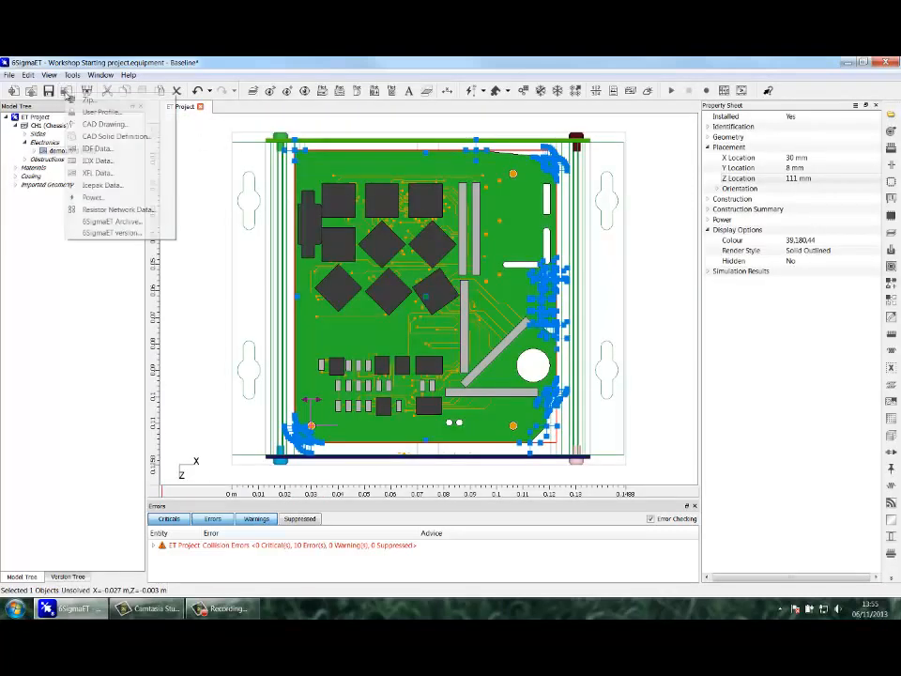
click(129, 200)
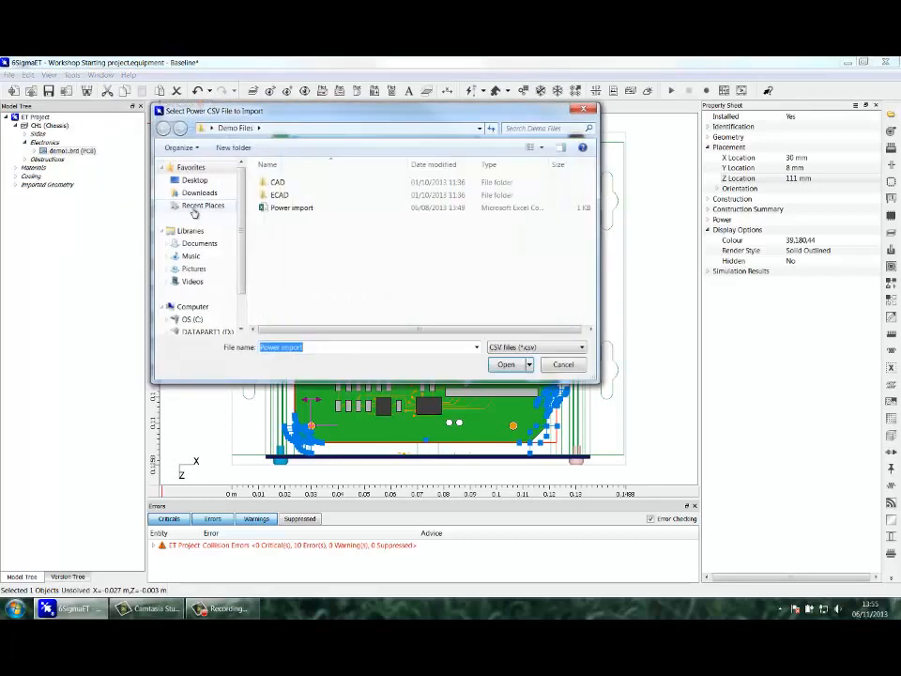
double_click(300, 208)
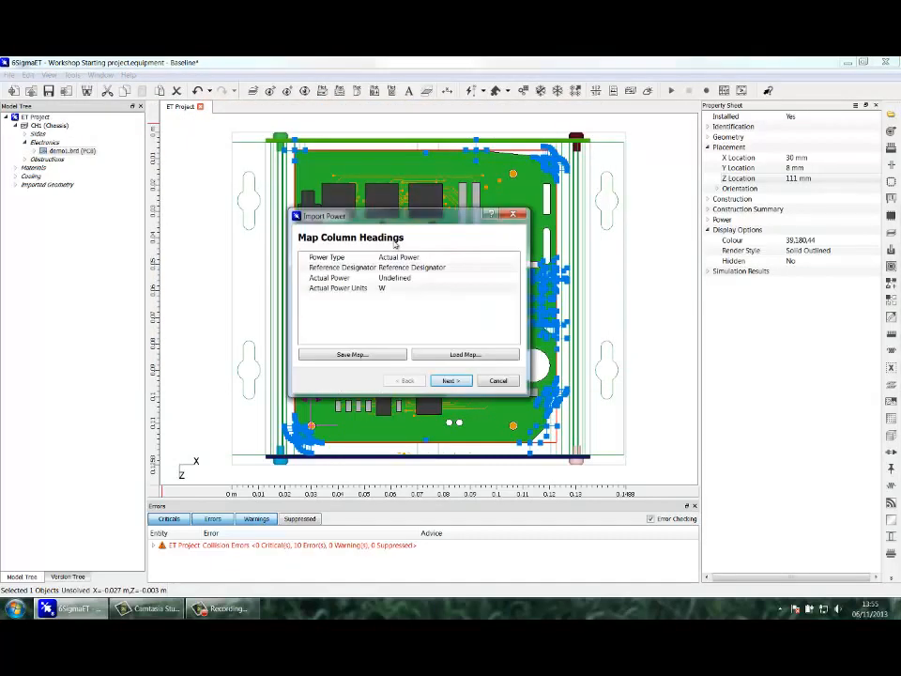
click(443, 381)
click(443, 380)
Colour the components by power and examine the power distribution on both sides of the board.
click(357, 90)
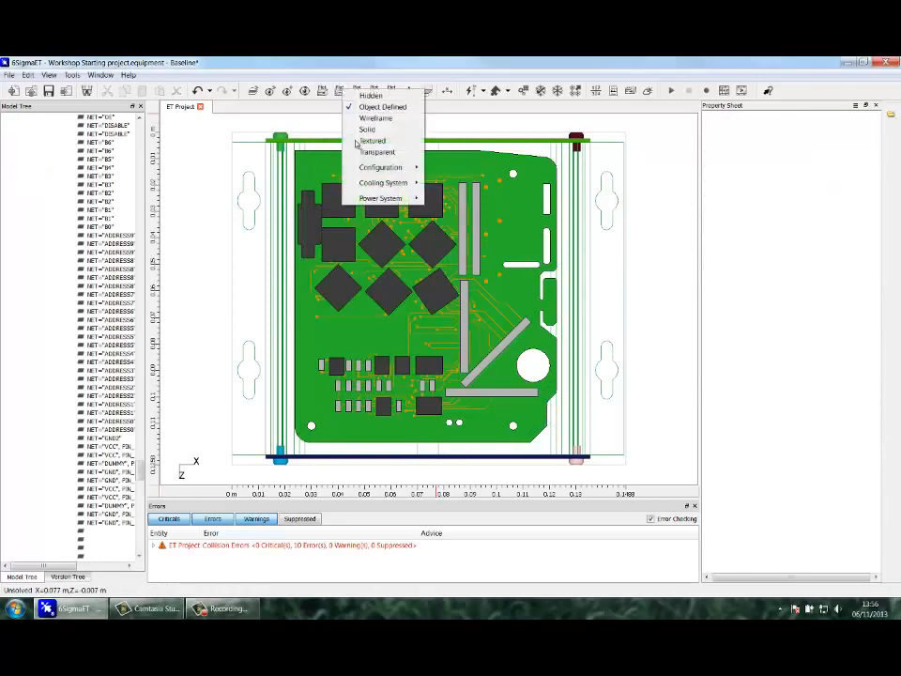
mouse_move(409, 199)
click(448, 200)
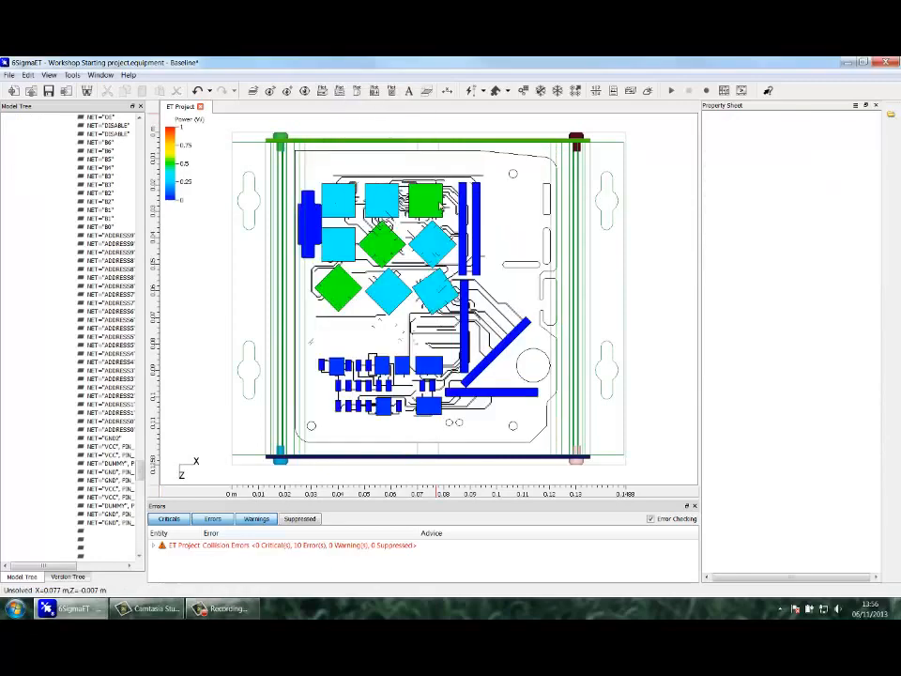
middle_drag(407, 377, 548, 146)
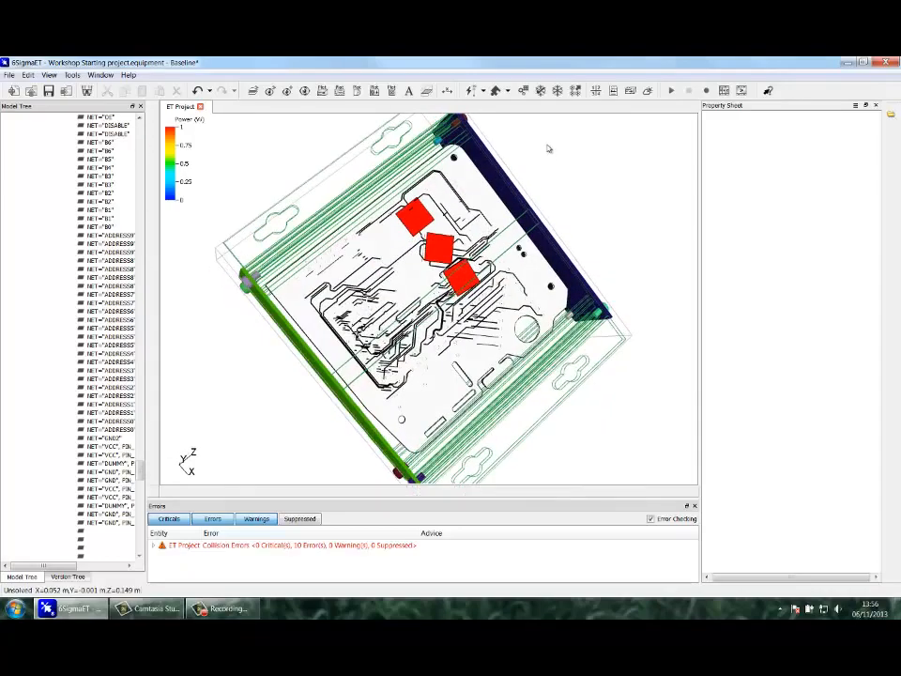
middle_drag(573, 226, 340, 380)
key(y)
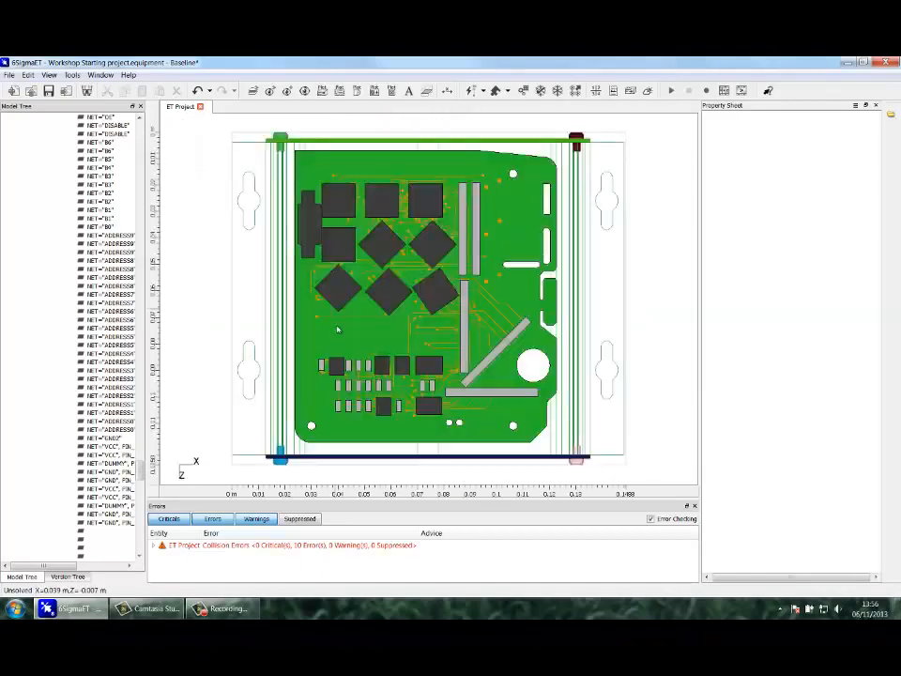
Start a new heatsink for the three top-side components U2, U18 and U5 together.
click(356, 294)
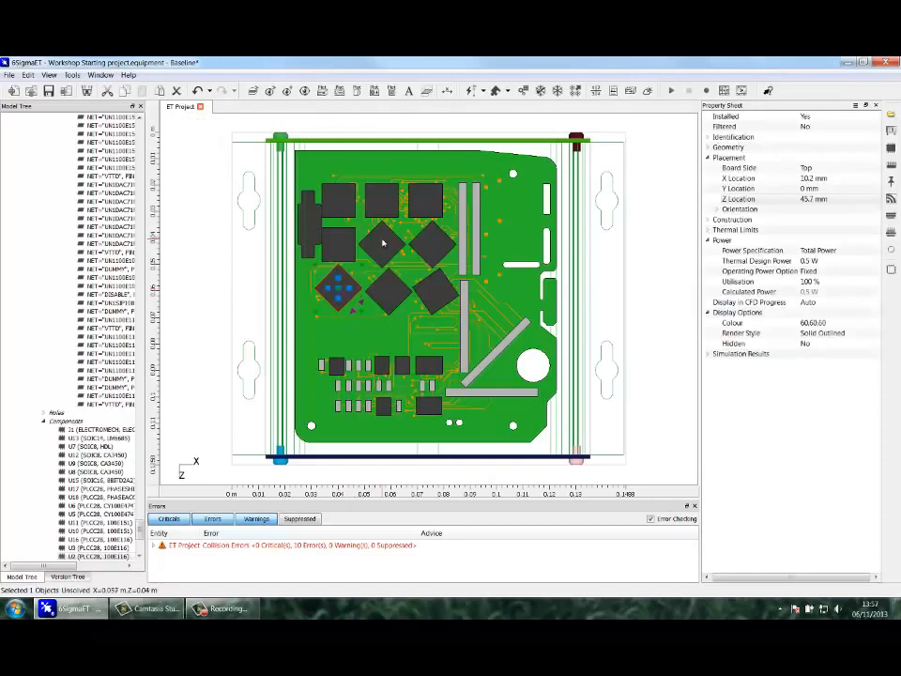
ctrl+click(383, 243)
ctrl+click(422, 200)
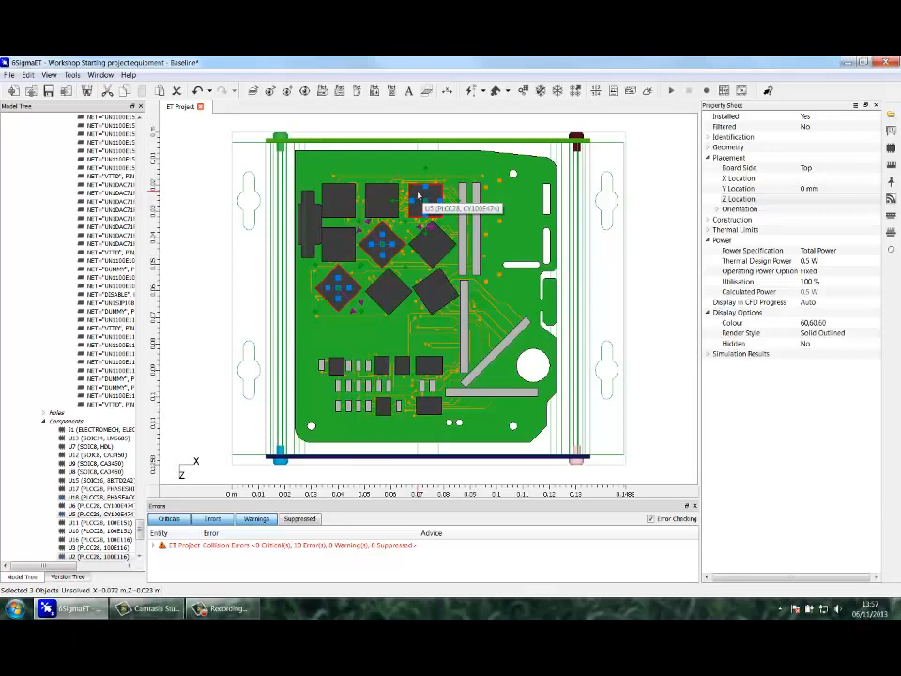
right_click(419, 195)
mouse_move(460, 321)
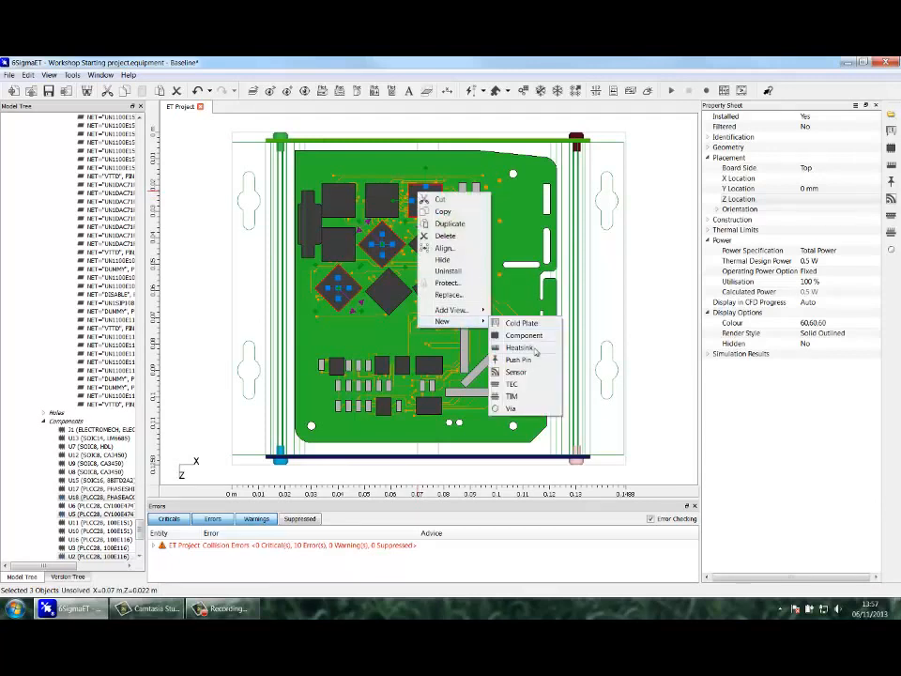
click(520, 347)
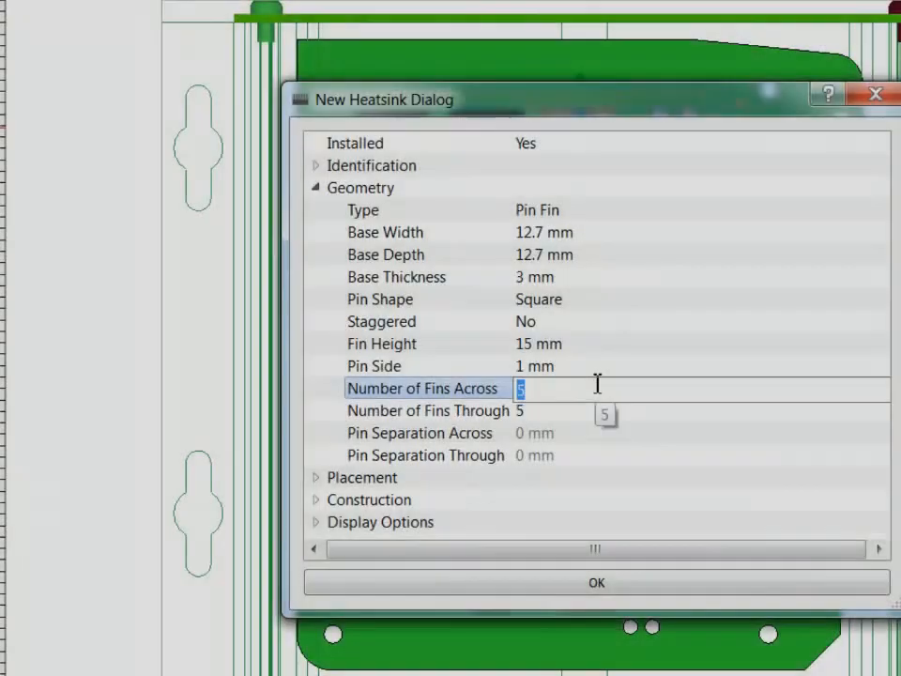
Create the pin-fin heatsinks with 6 fins across, 6 fins through and a fin height of 12 mm.
text(6)
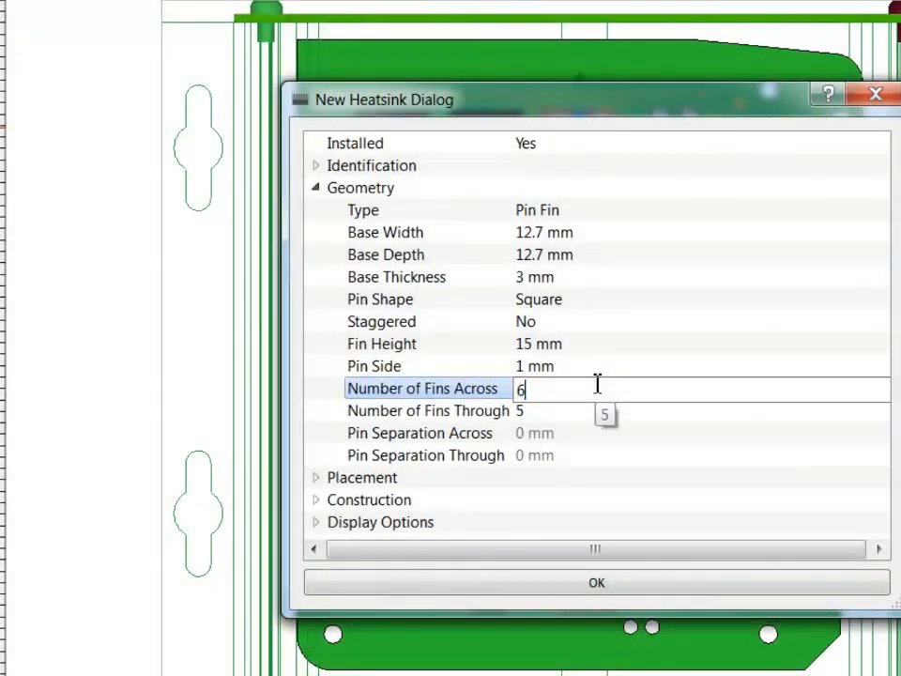
key(Return)
click(554, 412)
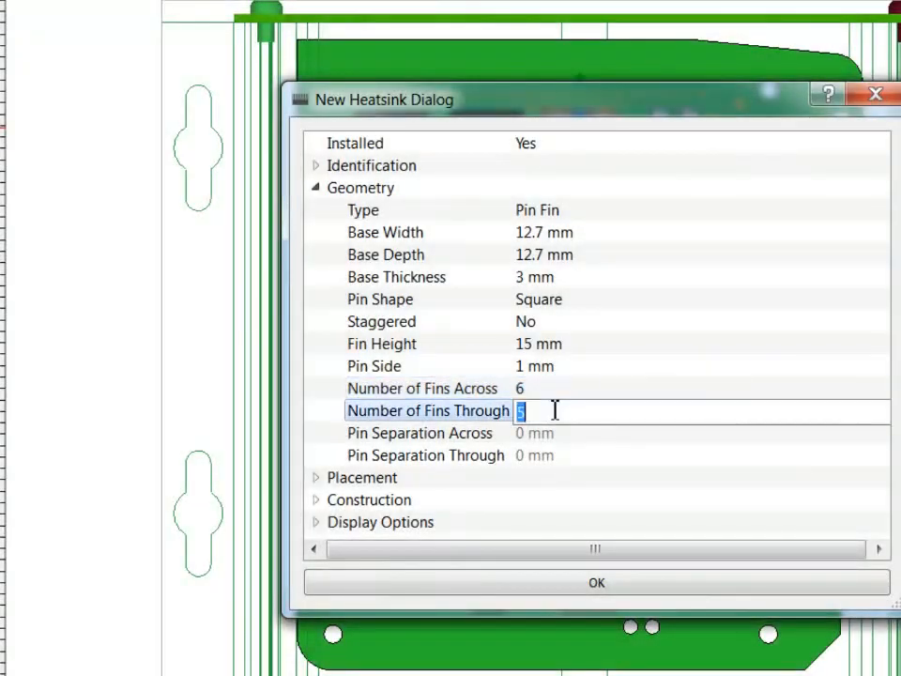
text(6)
key(Return)
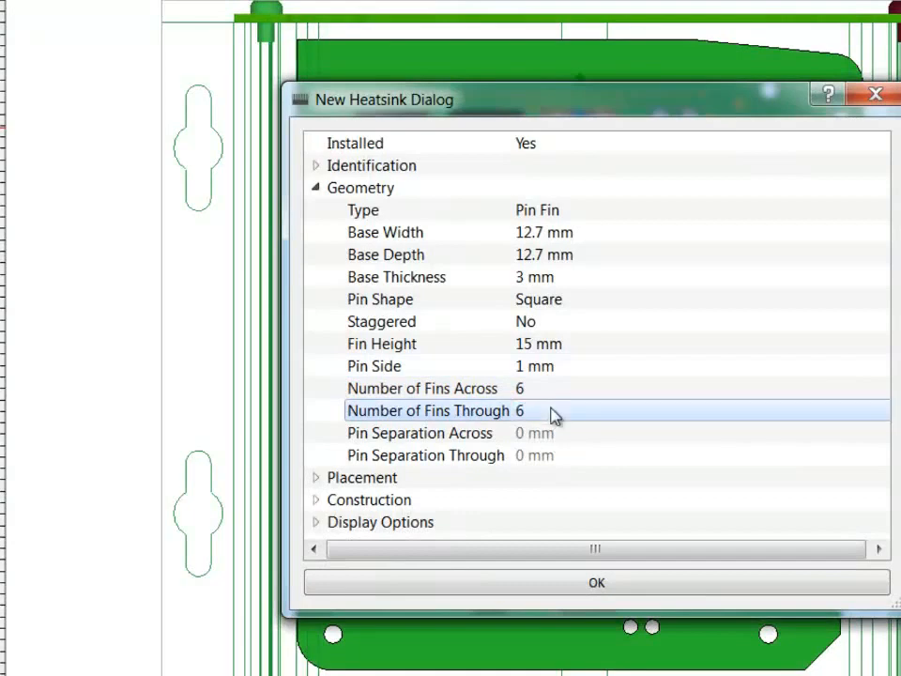
click(620, 345)
text(12)
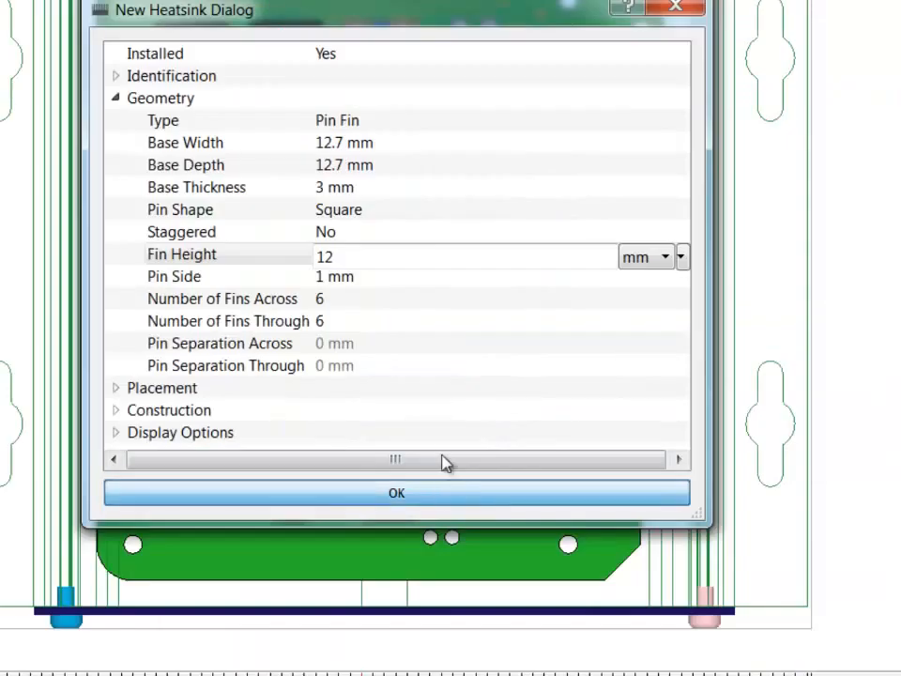
key(Return)
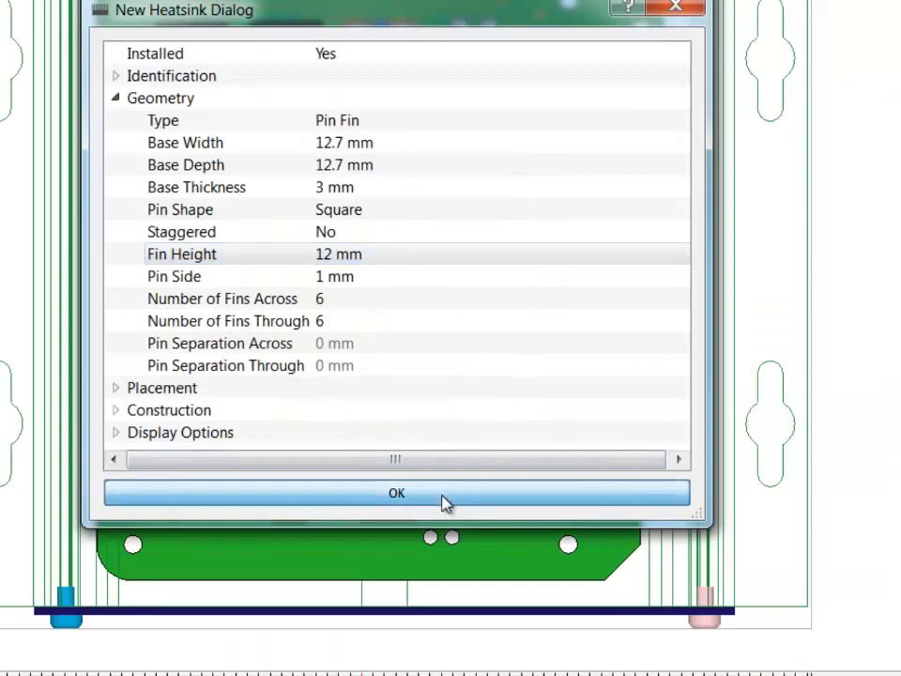
click(447, 502)
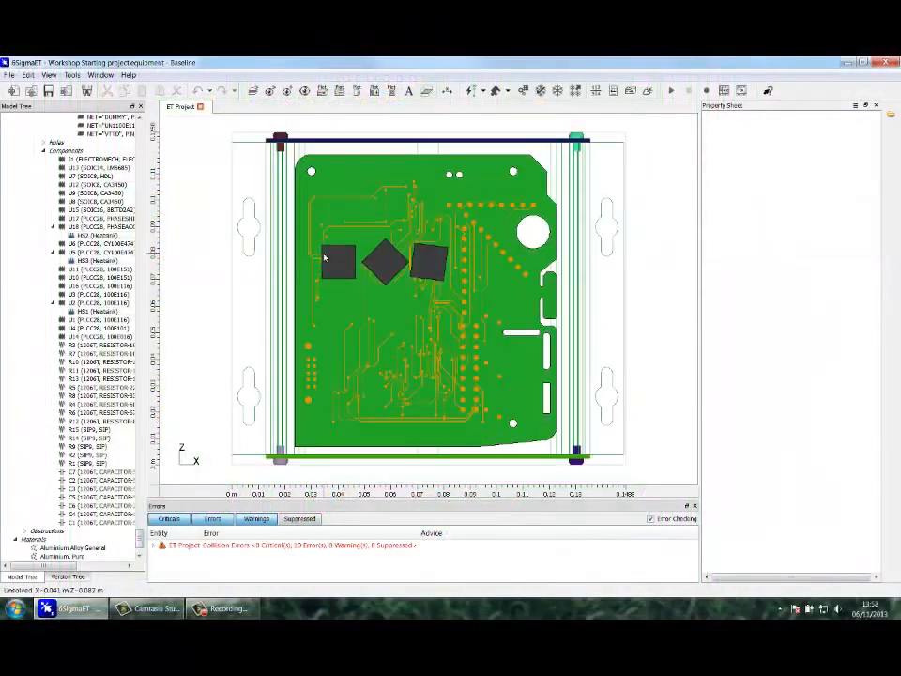
Start a new thermal interface material (TIM) object for the three bottom-side components U11, U16 and U14 together.
click(326, 256)
ctrl+click(392, 263)
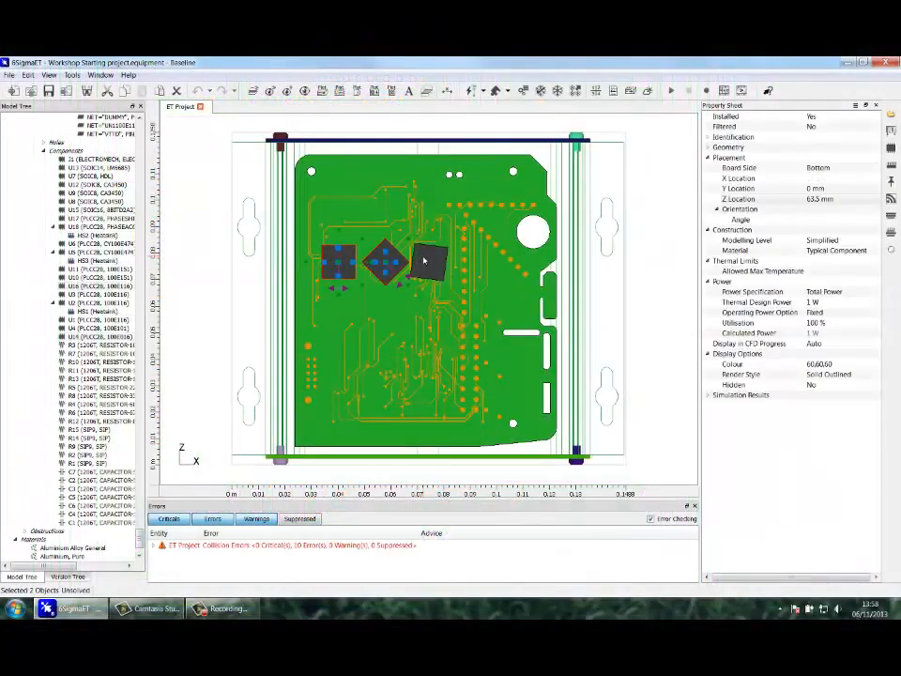
ctrl+click(424, 261)
scroll(424, 261, up, 1)
right_click(424, 261)
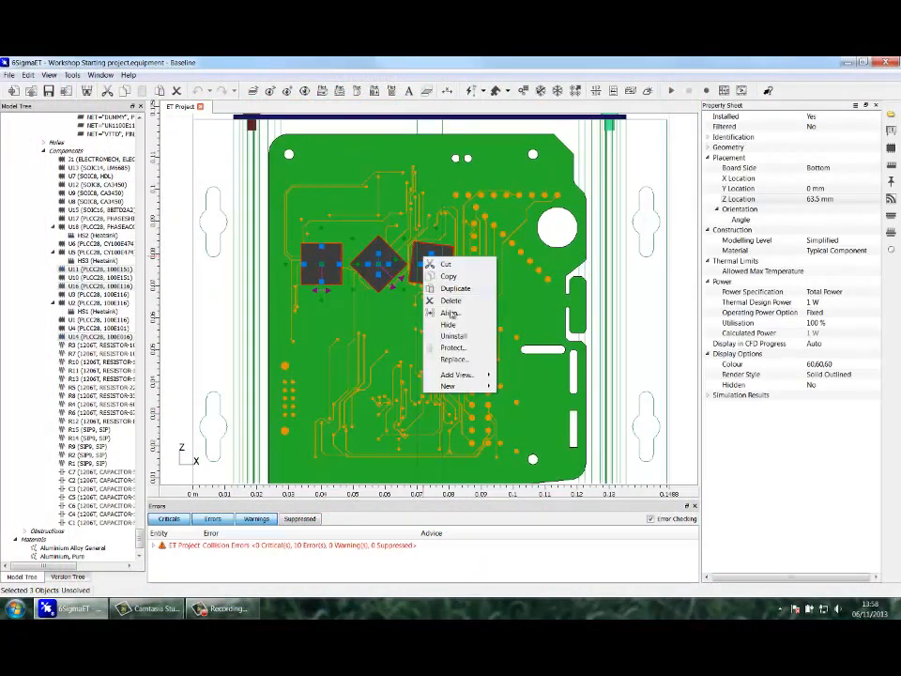
mouse_move(465, 389)
click(511, 460)
click(422, 333)
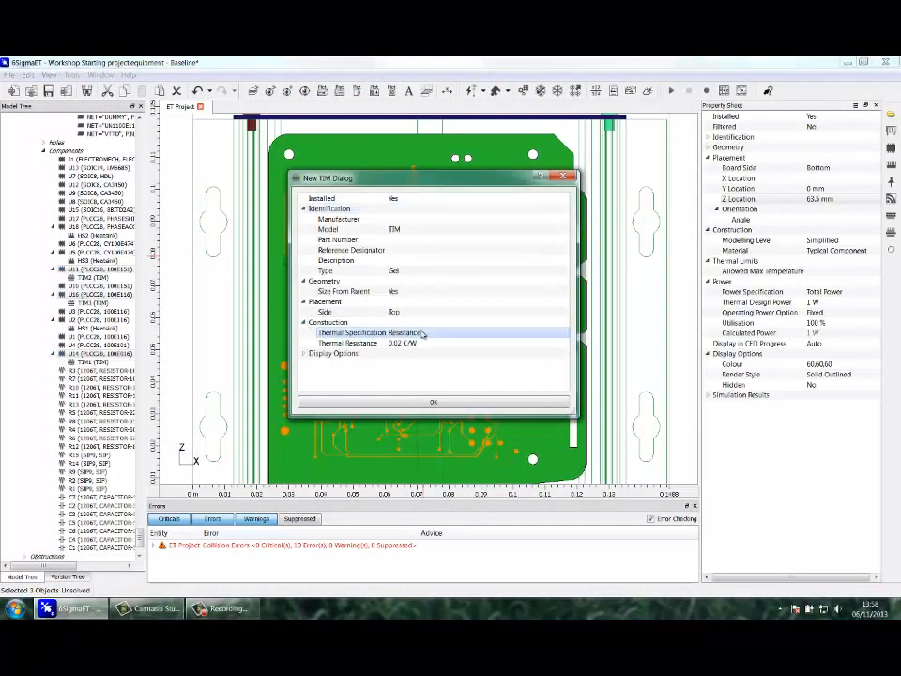
Set the TIM's thermal specification to Conductivity with a thickness of 0.55 mm.
click(427, 333)
click(423, 354)
click(433, 343)
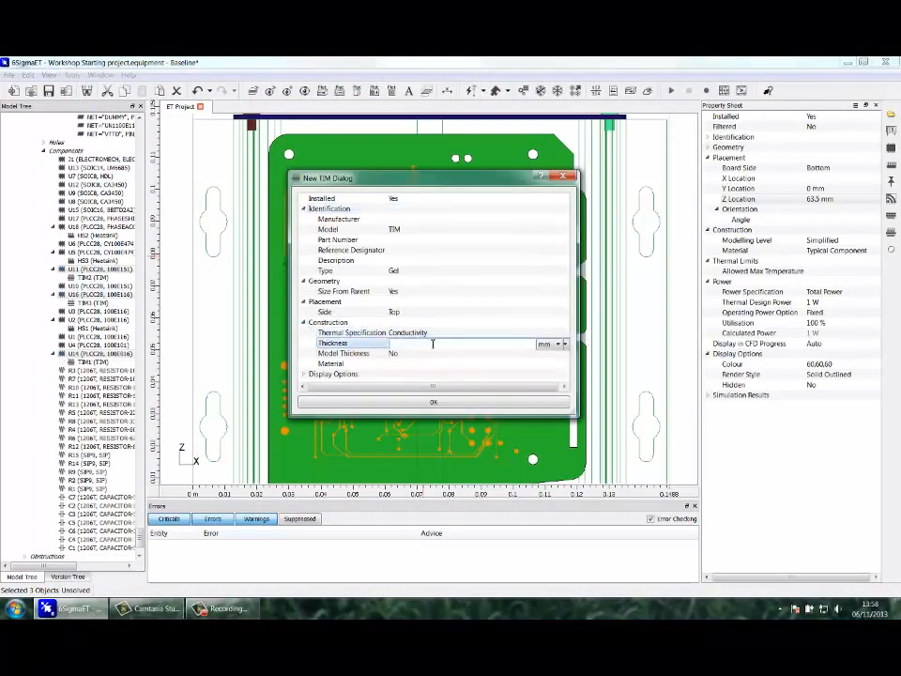
text(0.55)
key(Return)
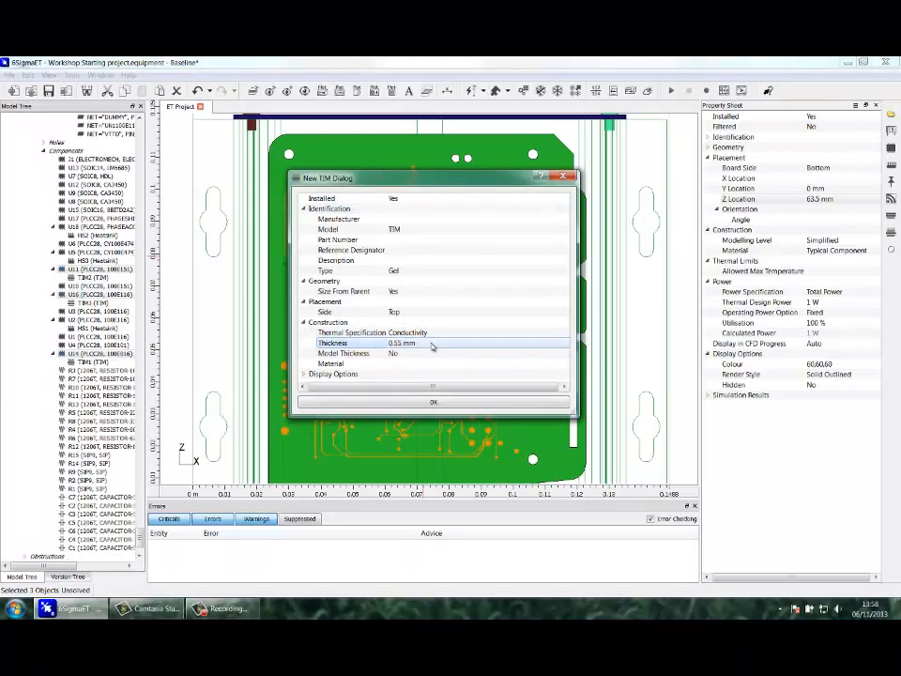
Attach the TIM material from the Thermal Interface Material library, enable Model Thickness, create the TIMs and check them from the side.
click(414, 363)
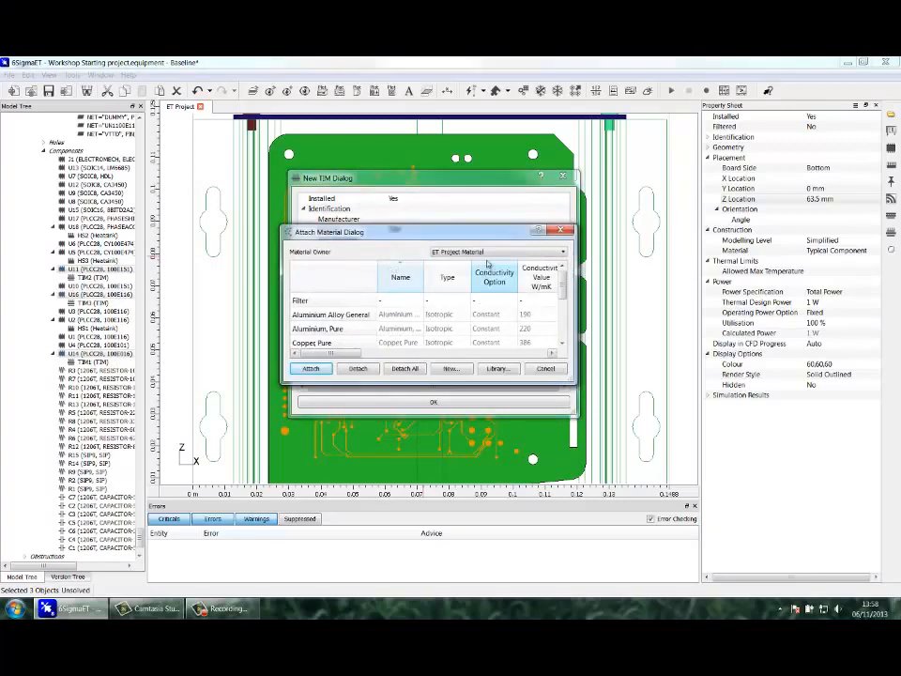
click(498, 368)
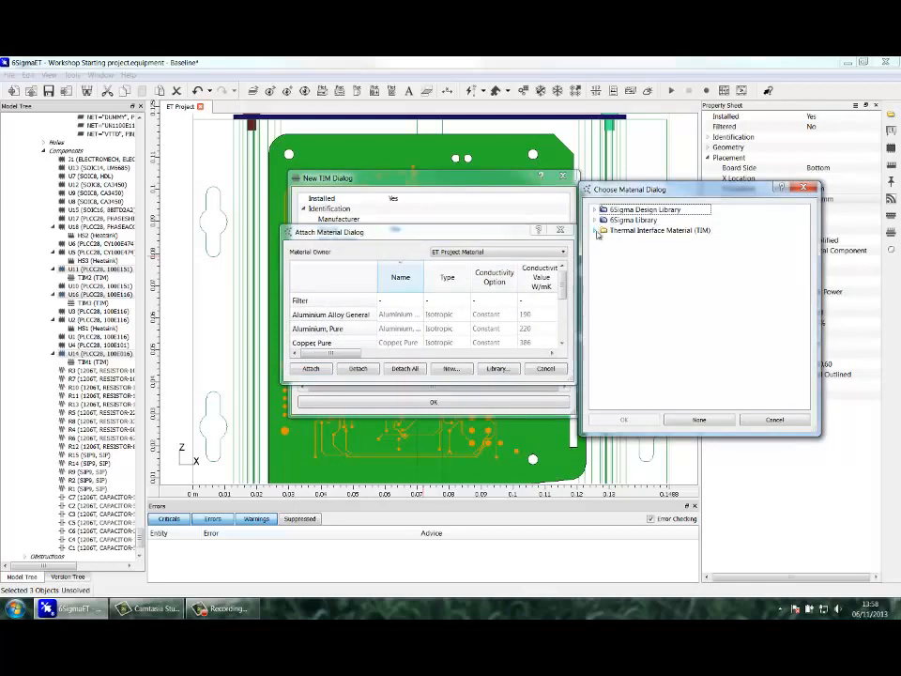
click(597, 230)
click(622, 242)
click(623, 420)
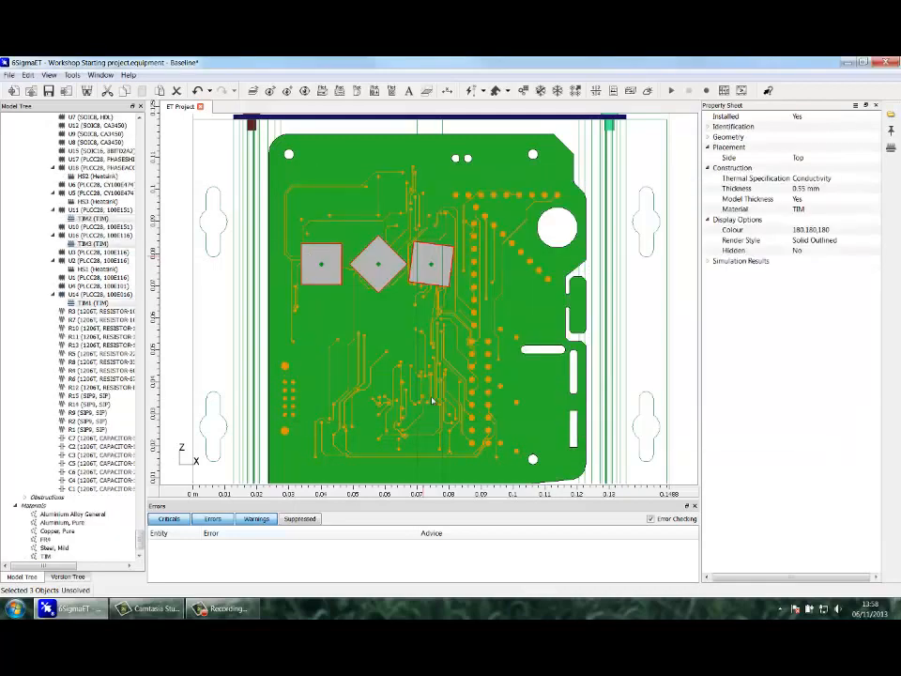
key(x)
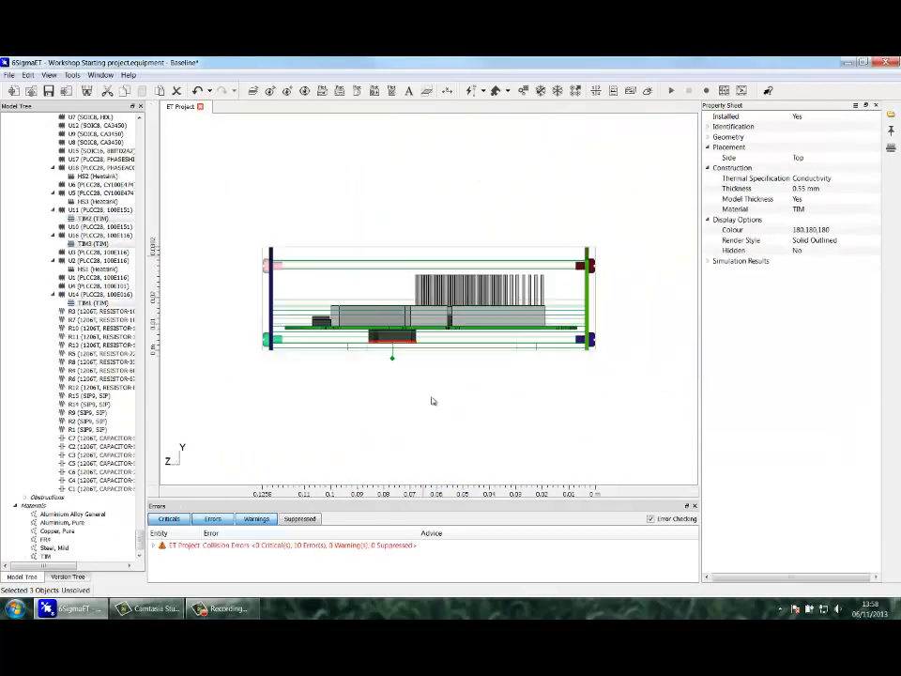
scroll(393, 353, up, 3)
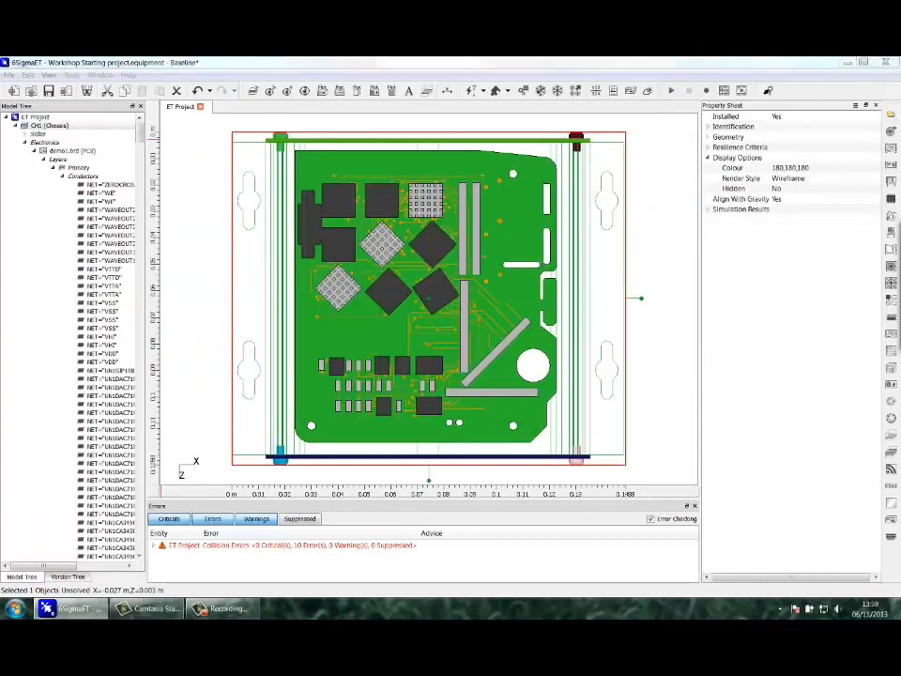
Find all objects of type Component and set their Allowed Max Temperature to 85 C.
key(ctrl+f)
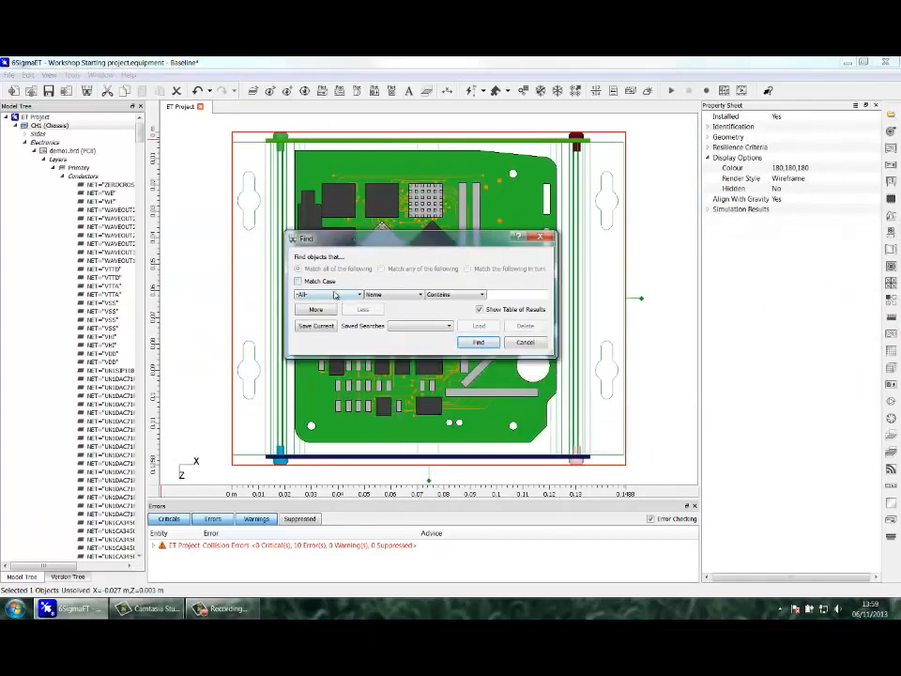
click(334, 295)
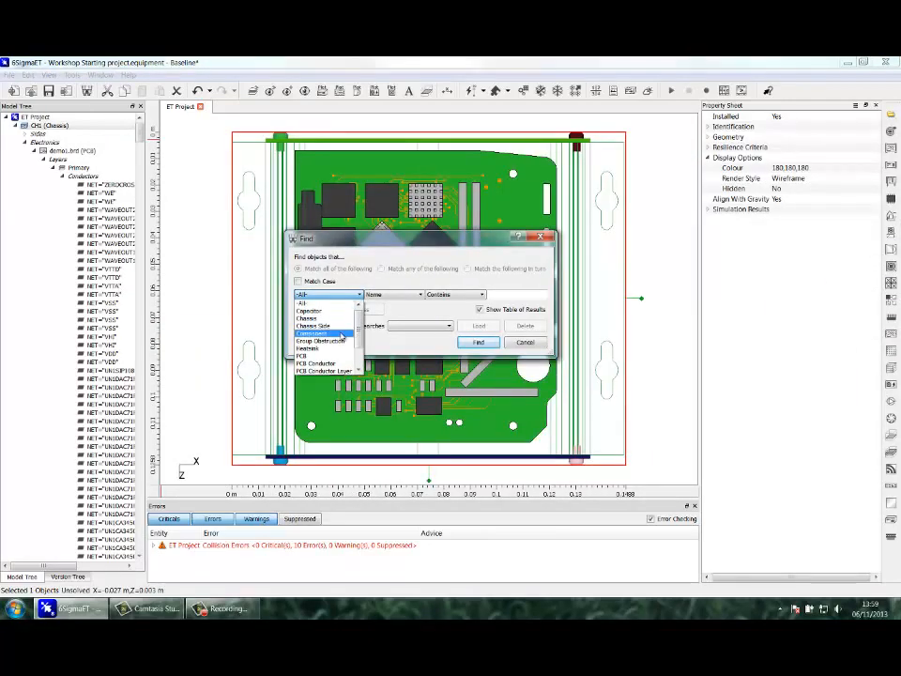
click(343, 334)
click(474, 344)
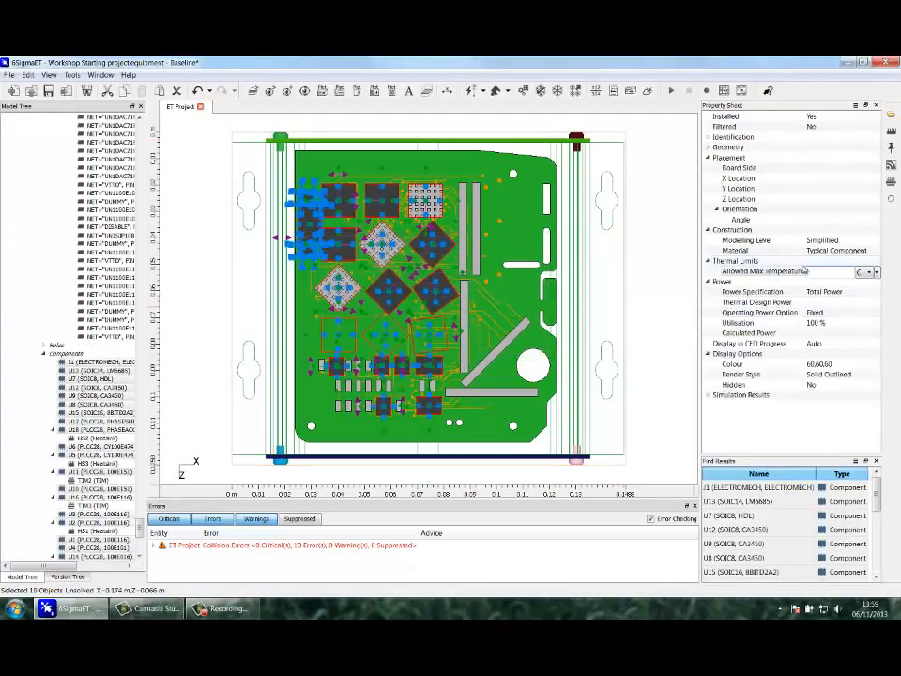
text(85 C)
key(Return)
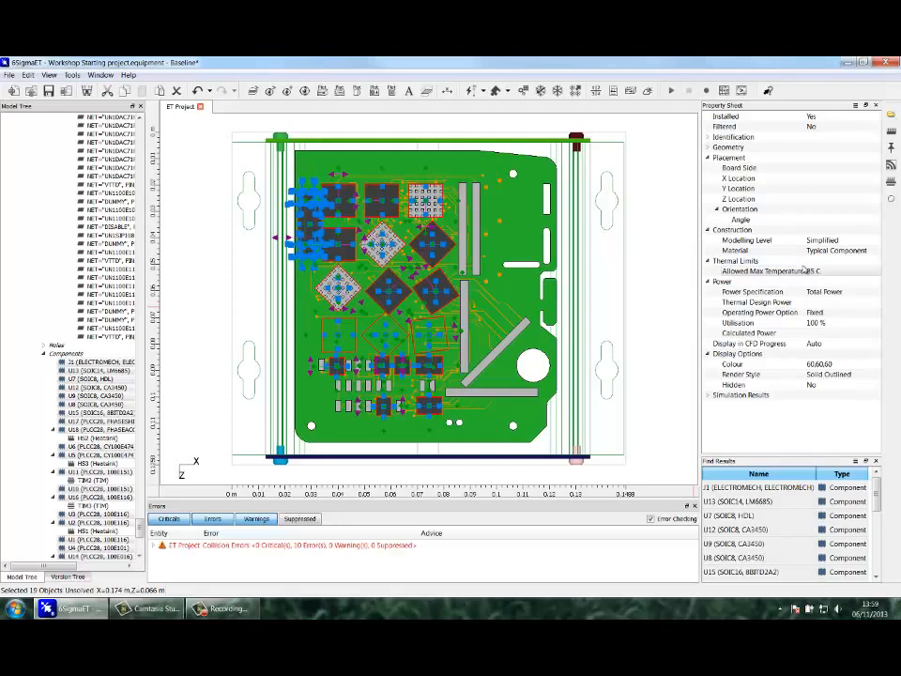
click(644, 335)
click(559, 92)
click(566, 523)
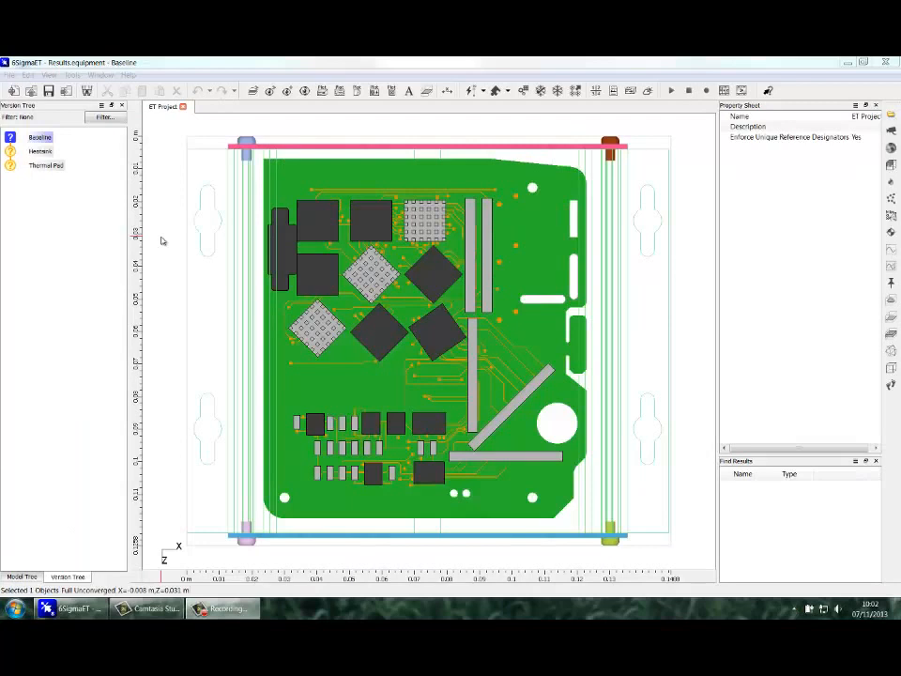
Colour the solved Baseline version by Overheat Simplified Component to check the components against their temperature limits.
click(341, 92)
mouse_move(402, 187)
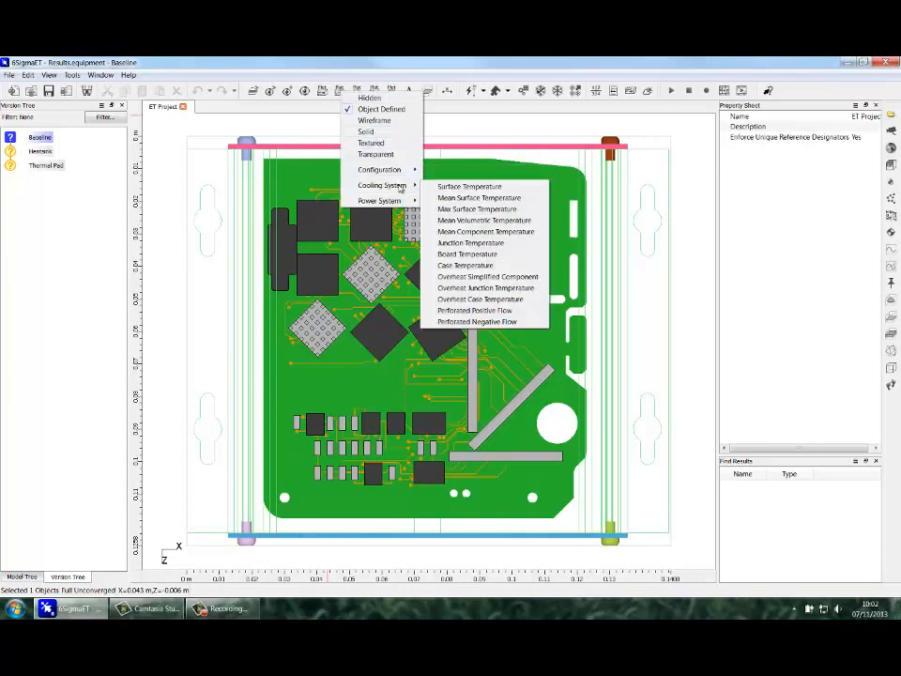
click(511, 277)
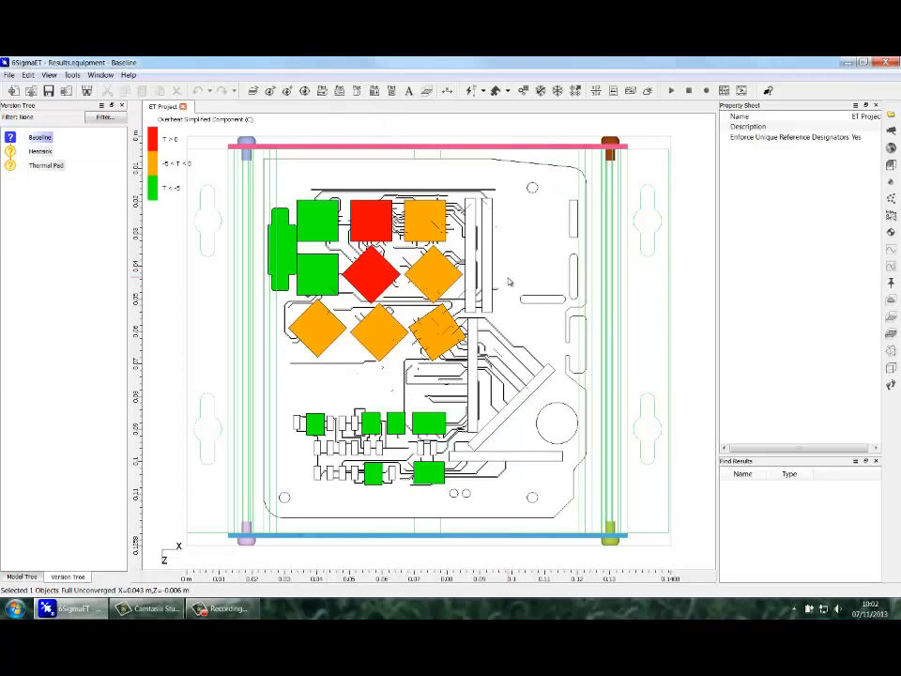
Restore the object-defined display, plot Surface Temperature on the Baseline version and examine the board's temperature distribution.
click(341, 91)
click(361, 112)
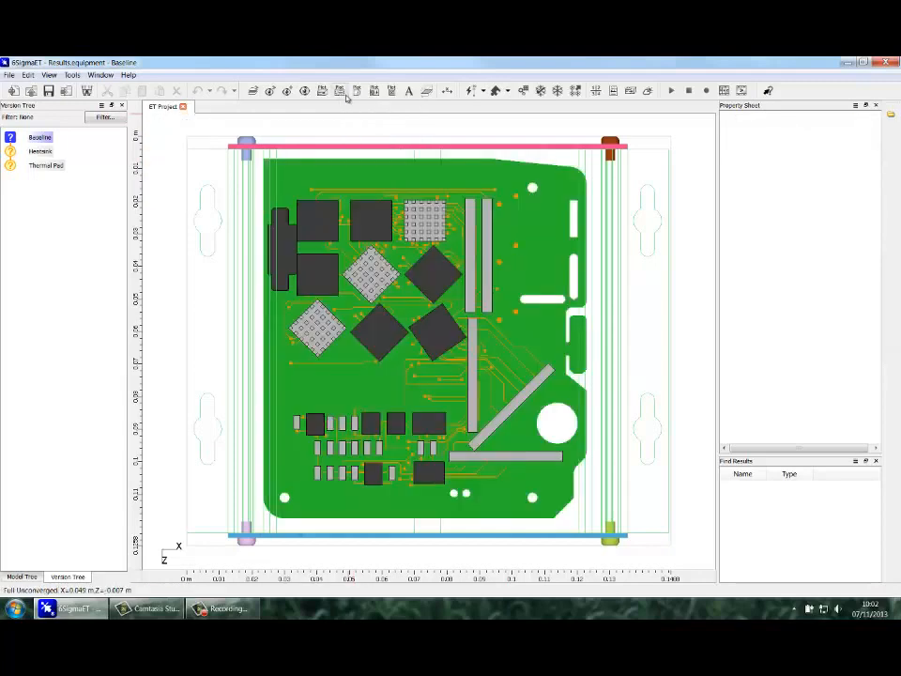
click(344, 95)
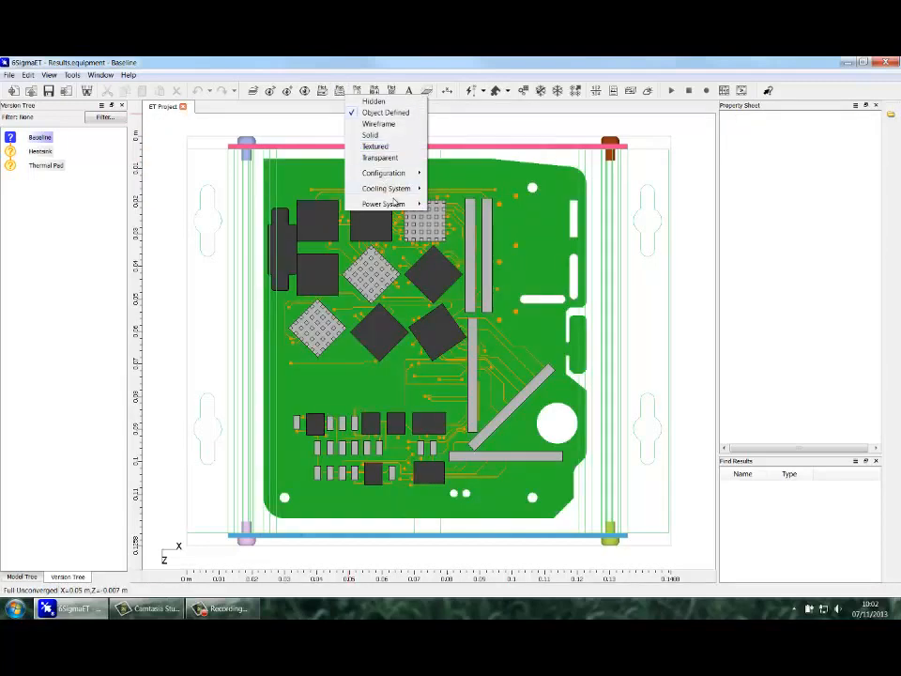
mouse_move(404, 193)
click(467, 190)
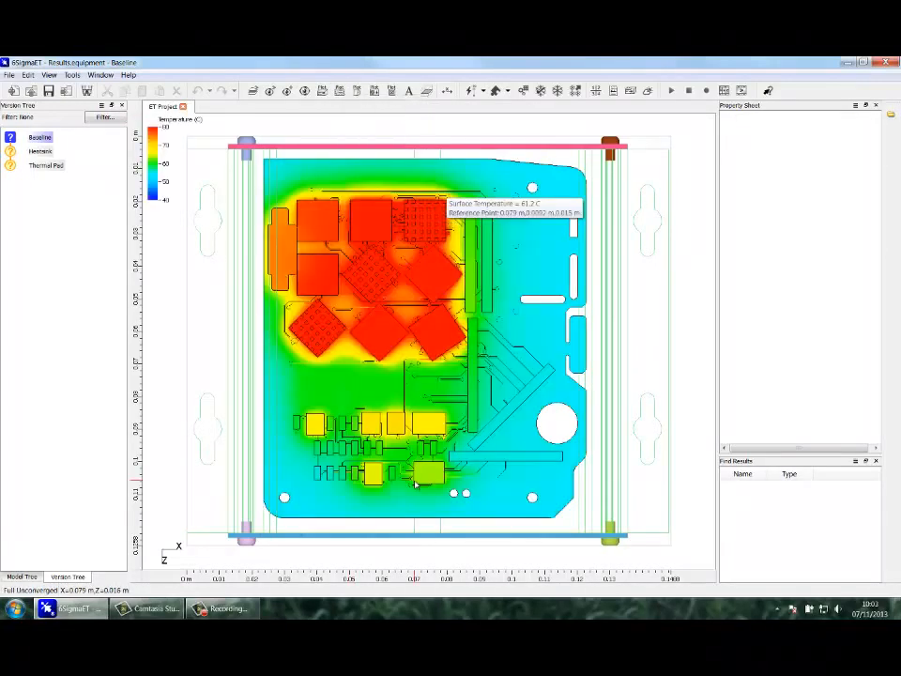
middle_drag(423, 500, 554, 404)
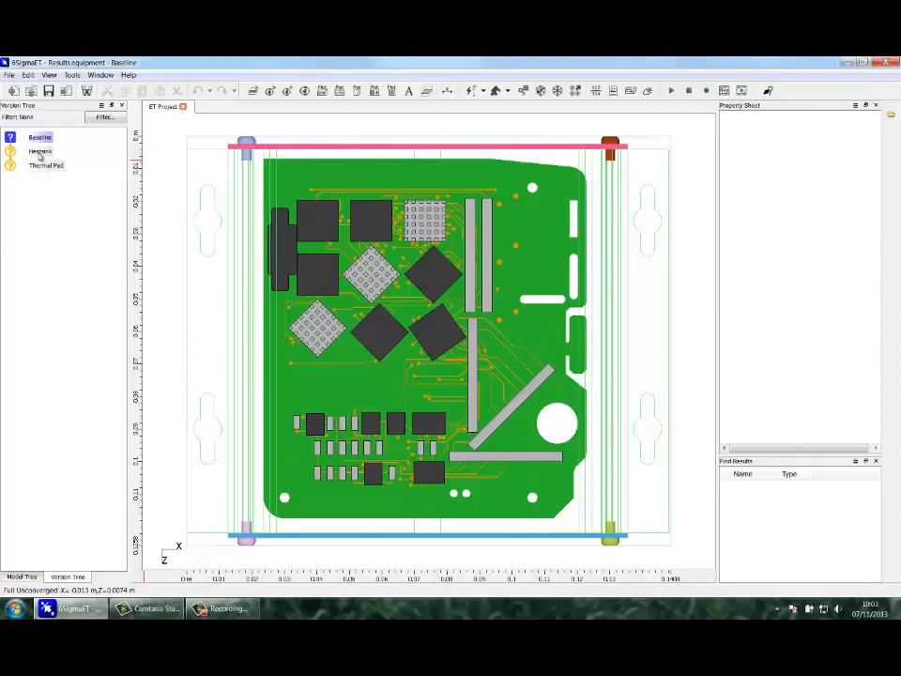
Load the Heatsink version and colour it by Overheat Simplified Component to check for overheating components.
double_click(39, 153)
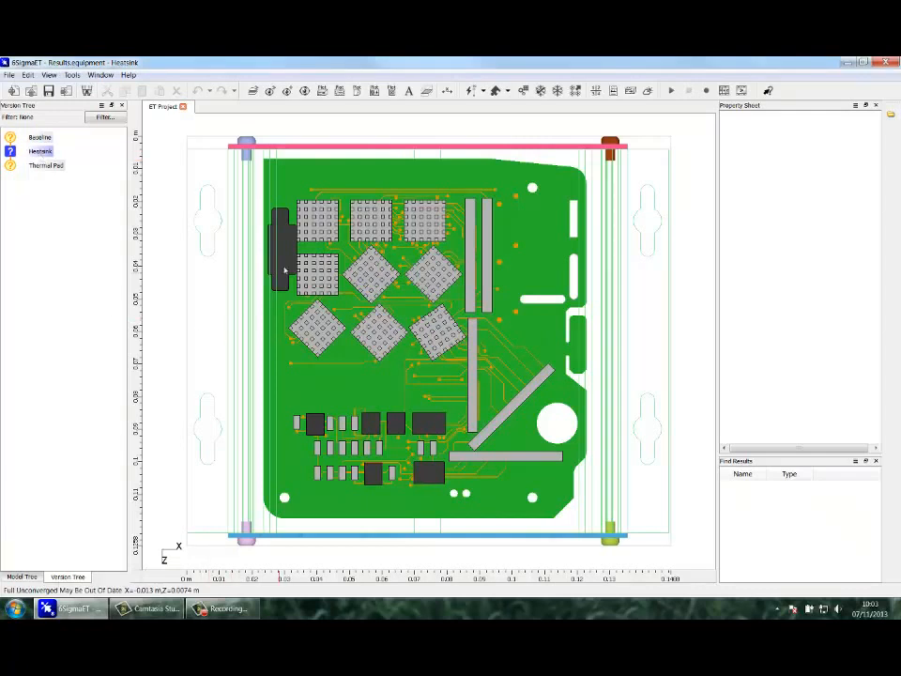
click(340, 90)
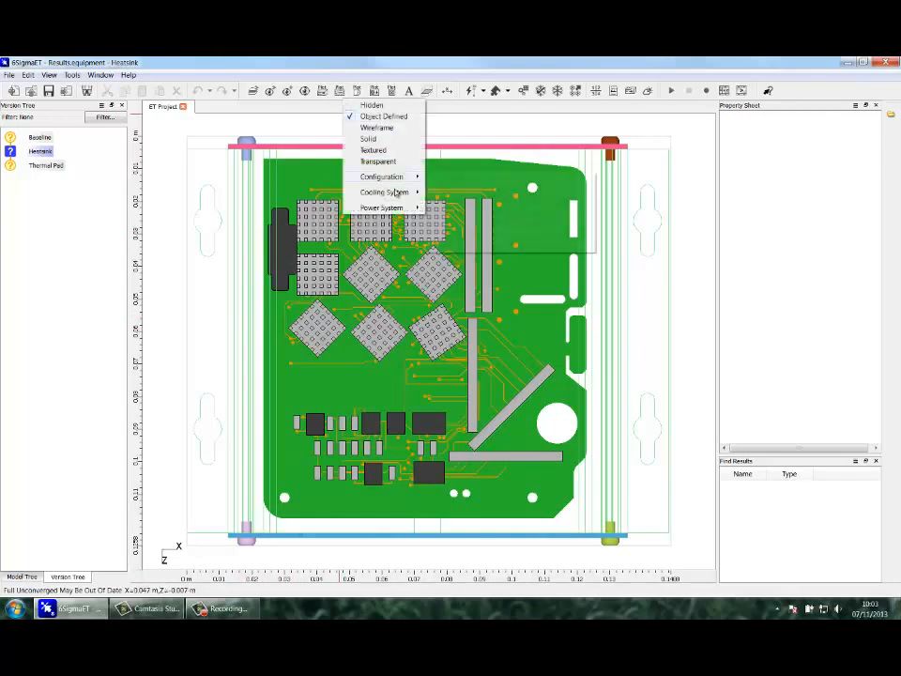
mouse_move(395, 191)
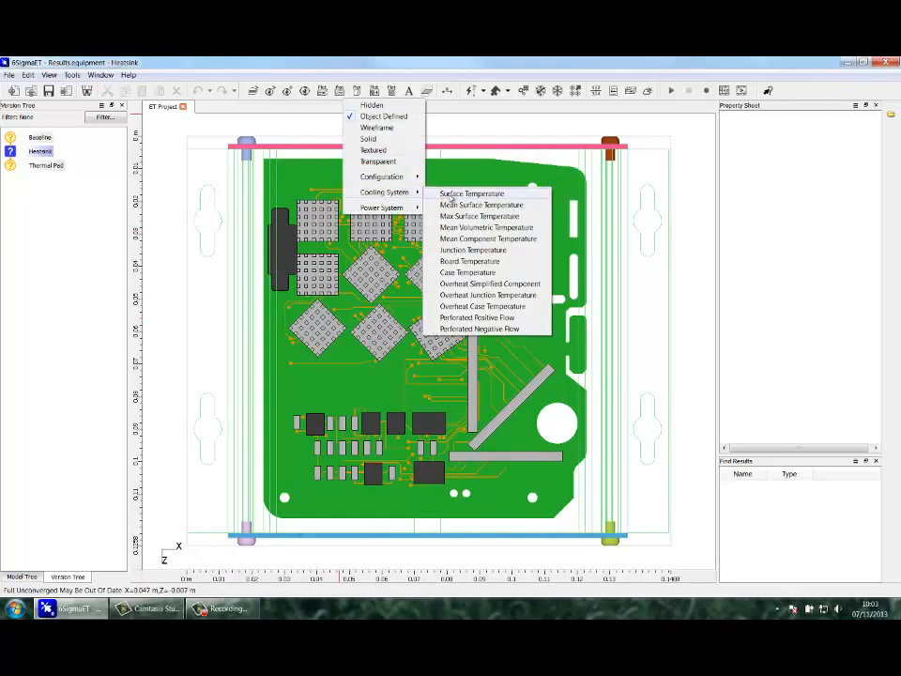
click(523, 283)
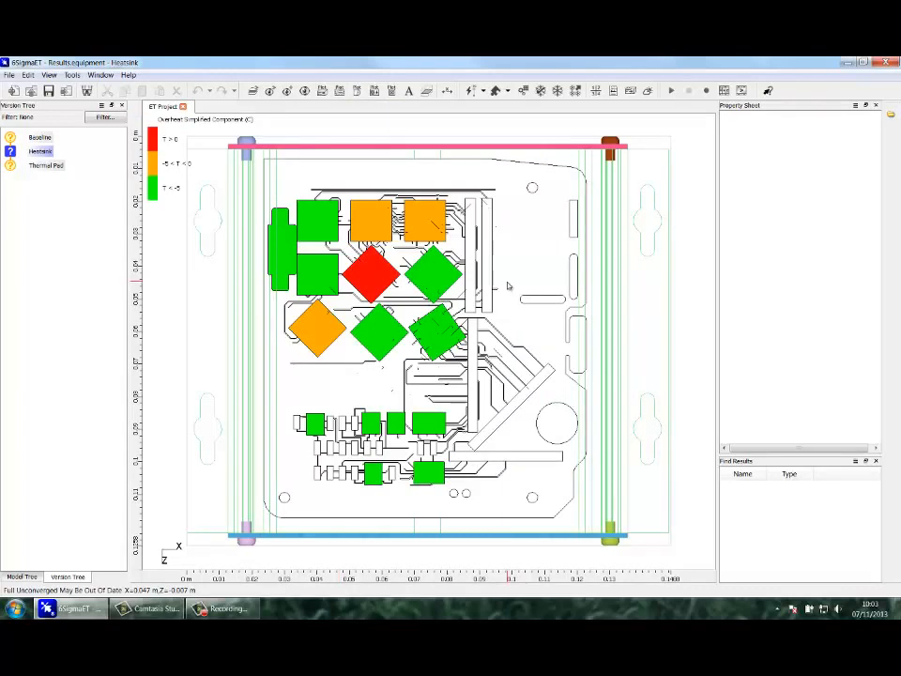
Plot Surface Temperature on the Heatsink version, examine both sides of the board and restore the standard view.
click(340, 90)
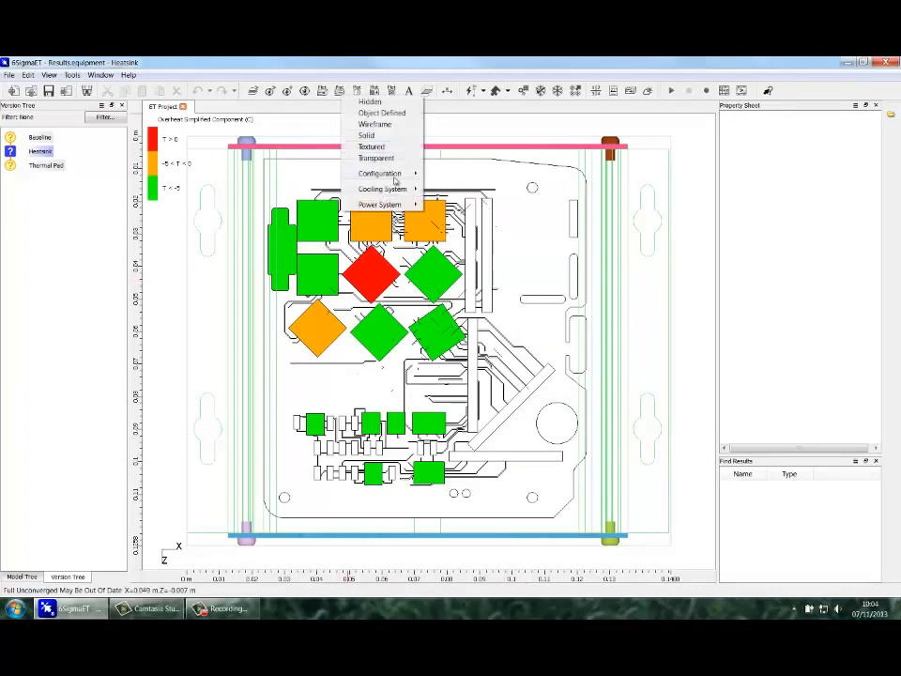
mouse_move(414, 192)
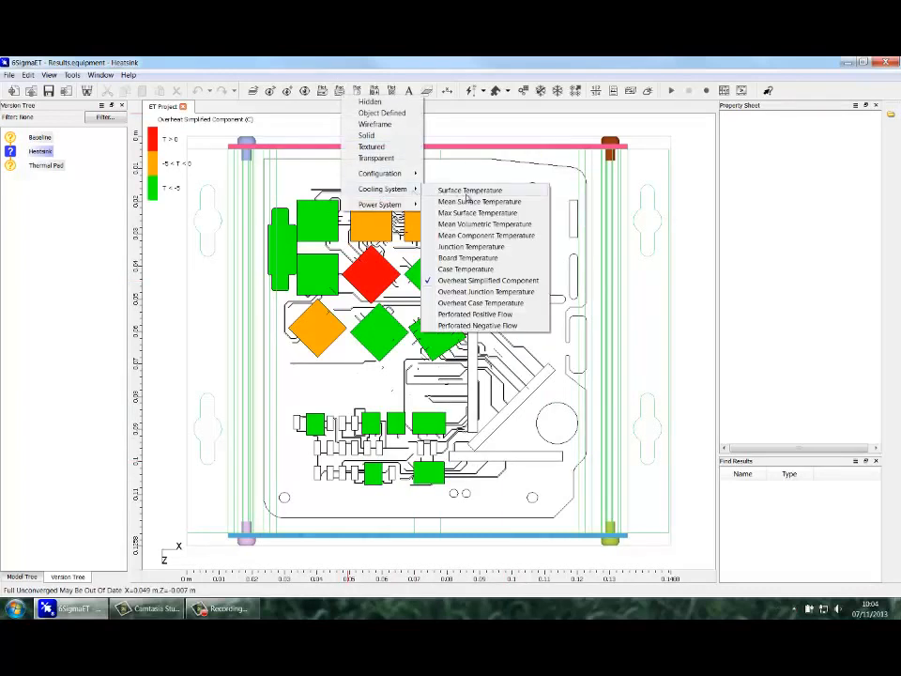
click(467, 192)
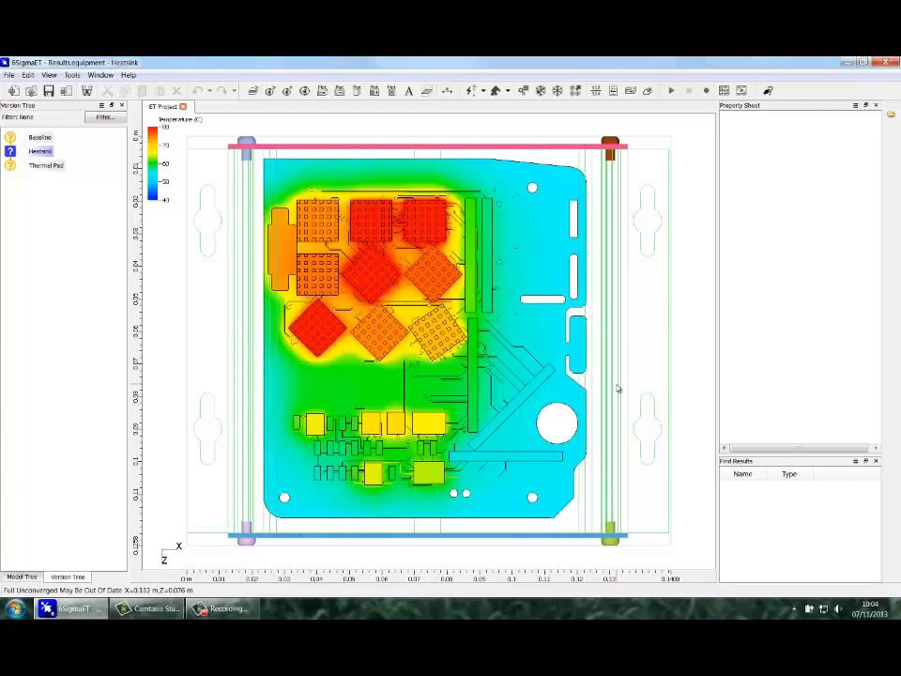
middle_drag(441, 451, 441, 208)
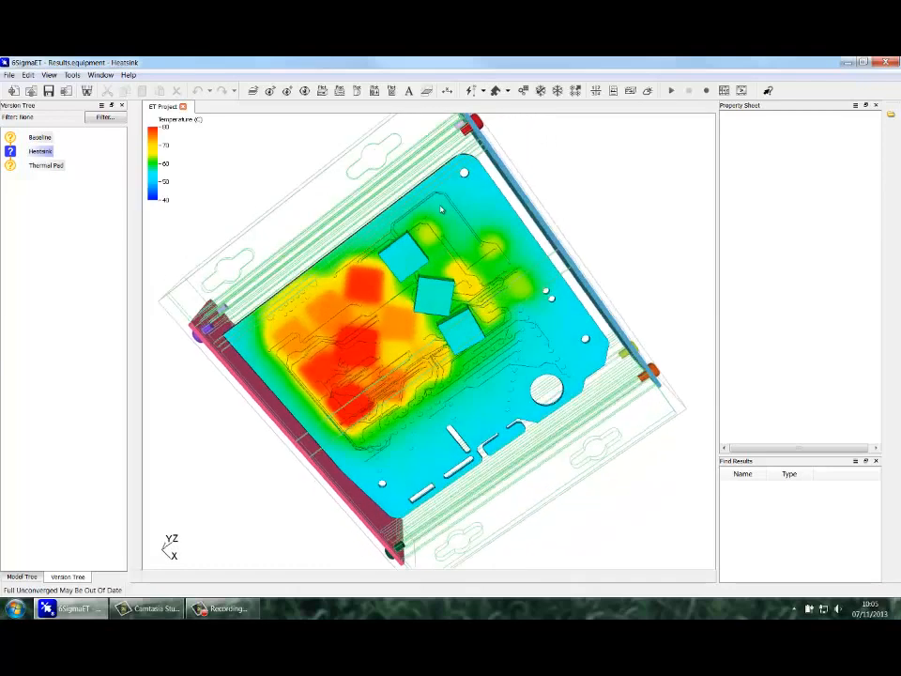
click(305, 92)
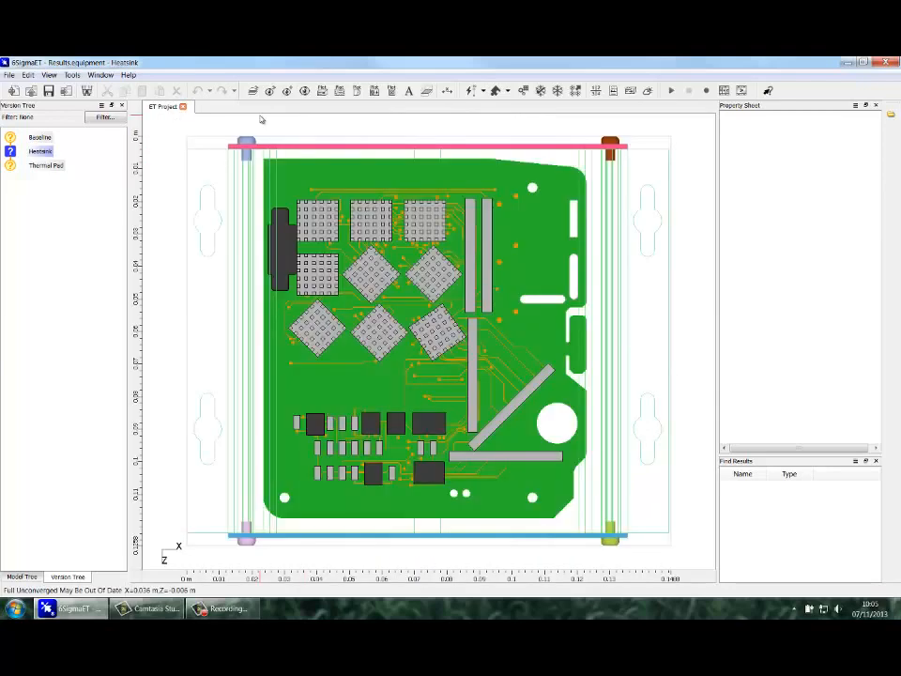
Load the Thermal Pad version, plot its Surface Temperature and examine both sides of the board.
double_click(46, 166)
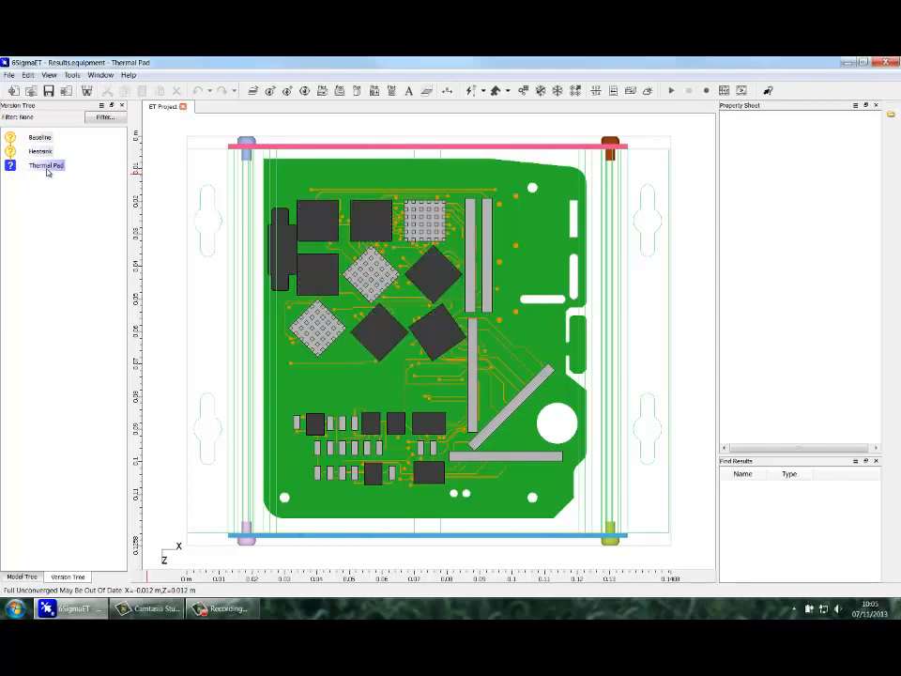
key(x)
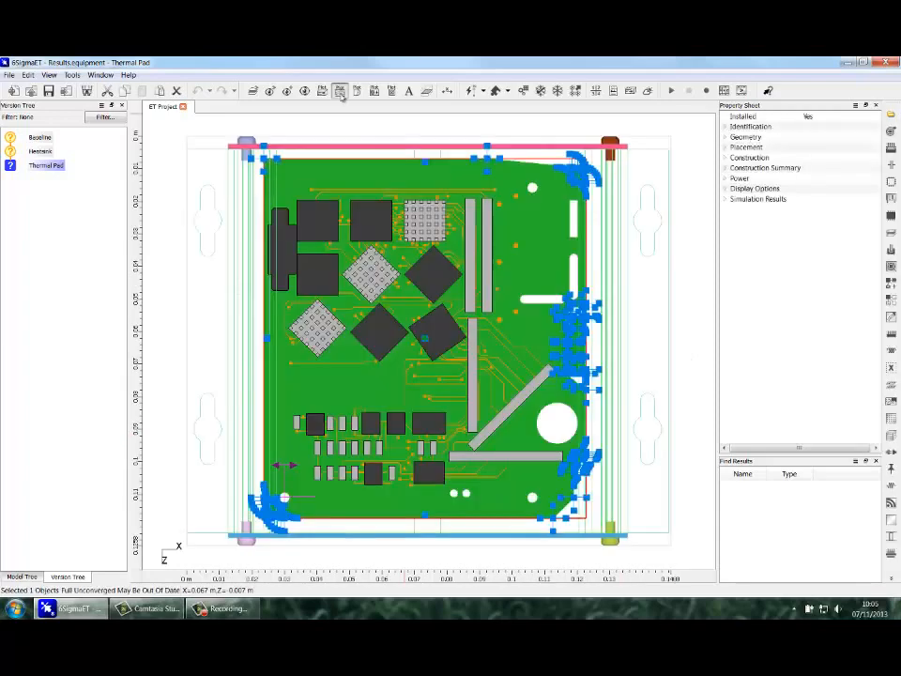
click(341, 93)
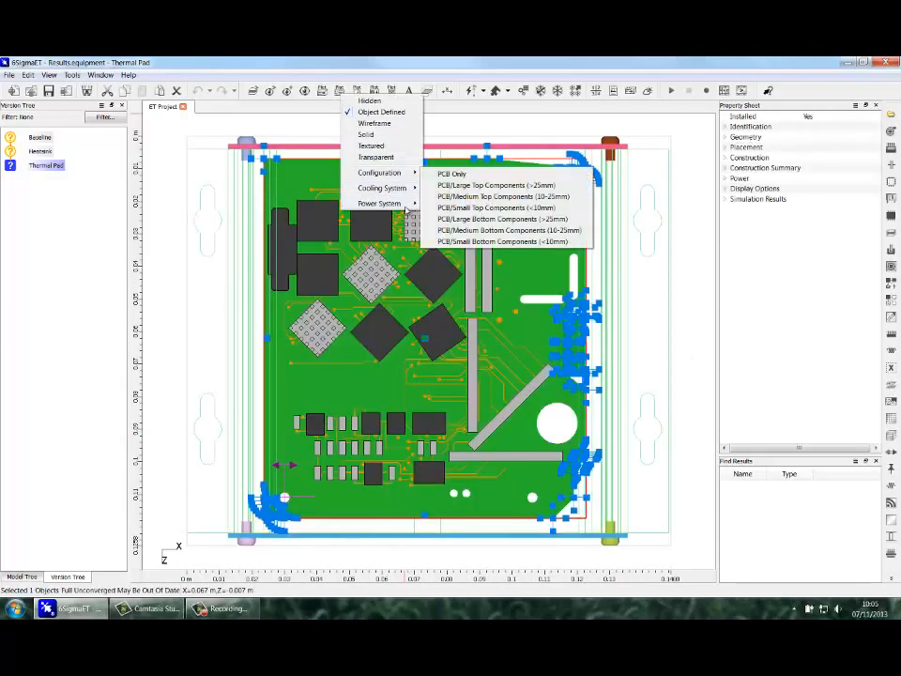
mouse_move(390, 188)
click(465, 189)
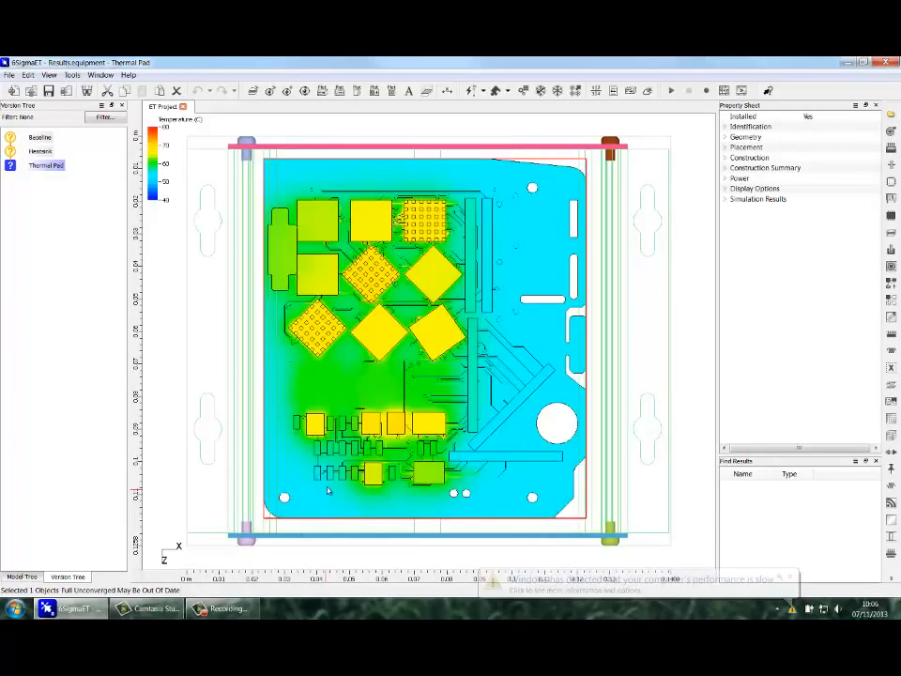
middle_drag(328, 490, 570, 326)
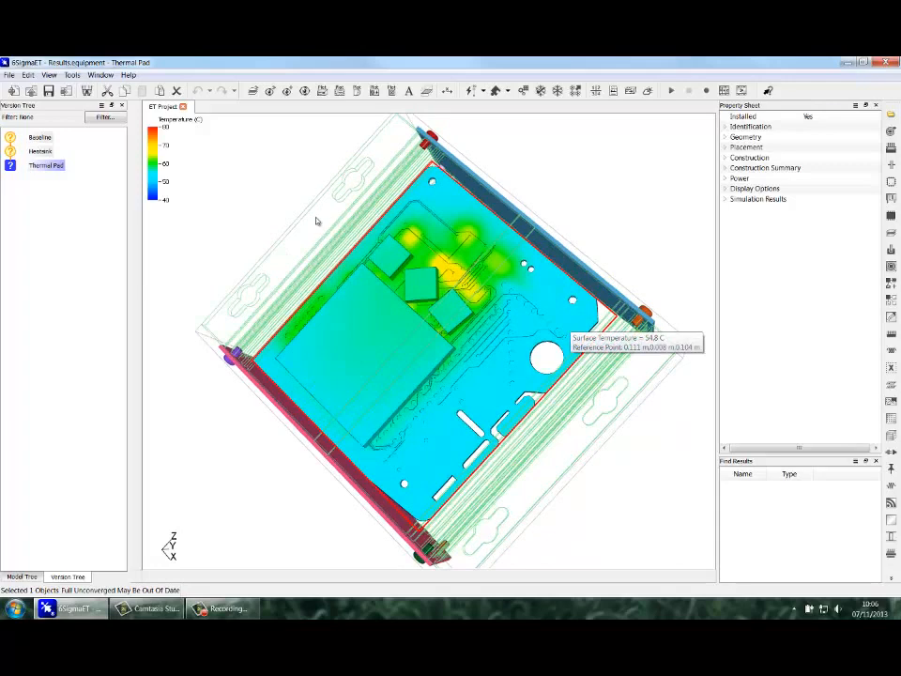
key(y)
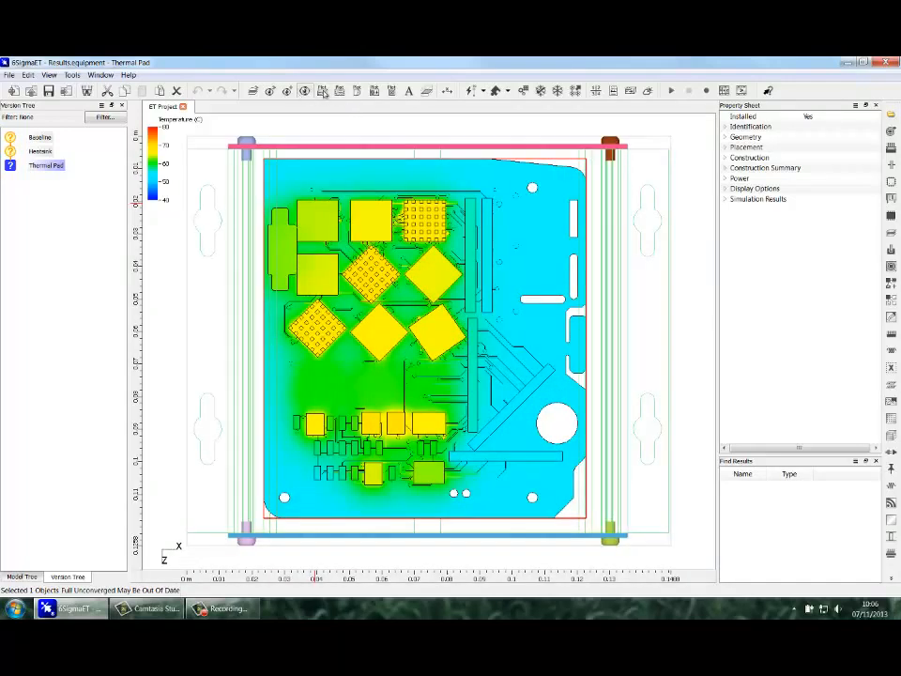
Restore the Thermal Pad version's object-defined display and colour it by Overheat Simplified Component.
click(341, 94)
click(360, 114)
click(341, 91)
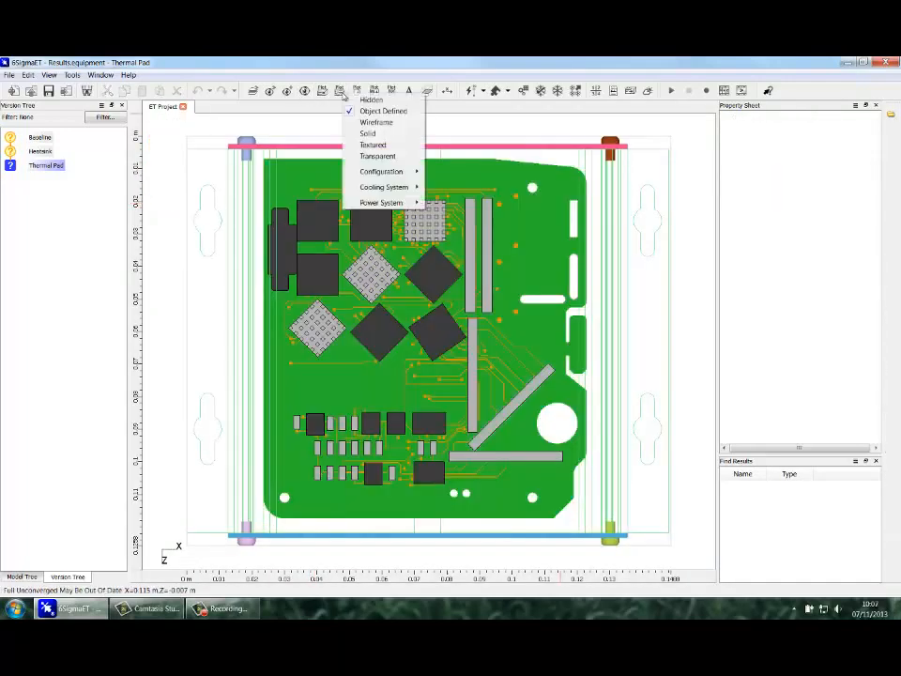
mouse_move(384, 186)
click(490, 278)
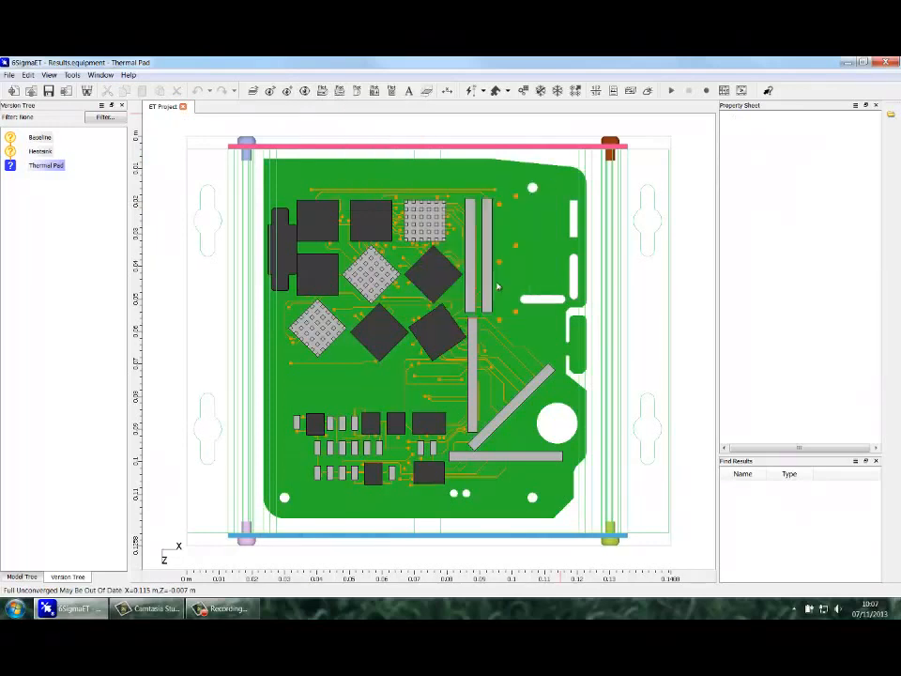